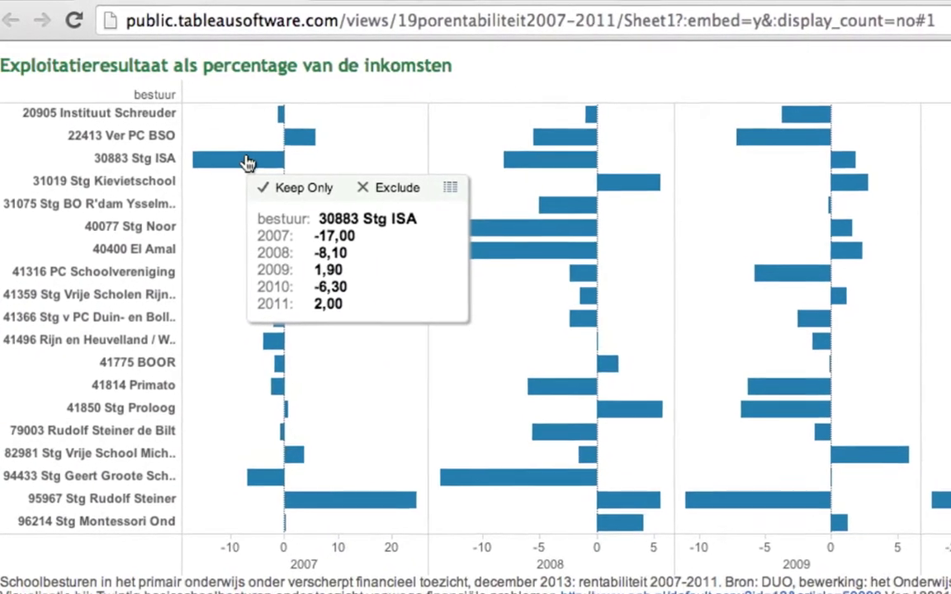
Inspect the yearly operating results of 30883 Stg ISA and 95967 Stg Rudolf Steiner in the bar chart
{"action": "left_click", "coordinate": [250, 162]}
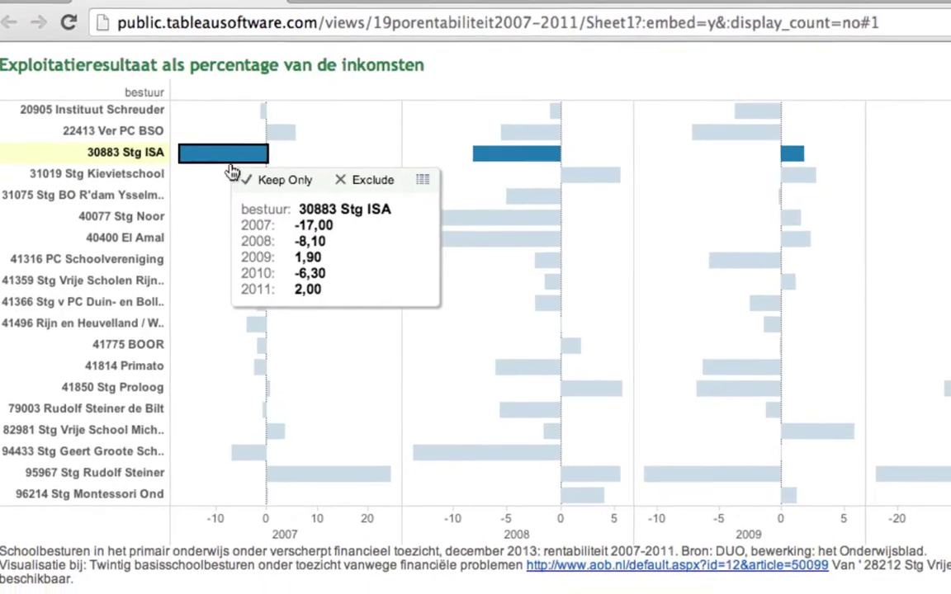
{"action": "left_click", "coordinate": [342, 395]}
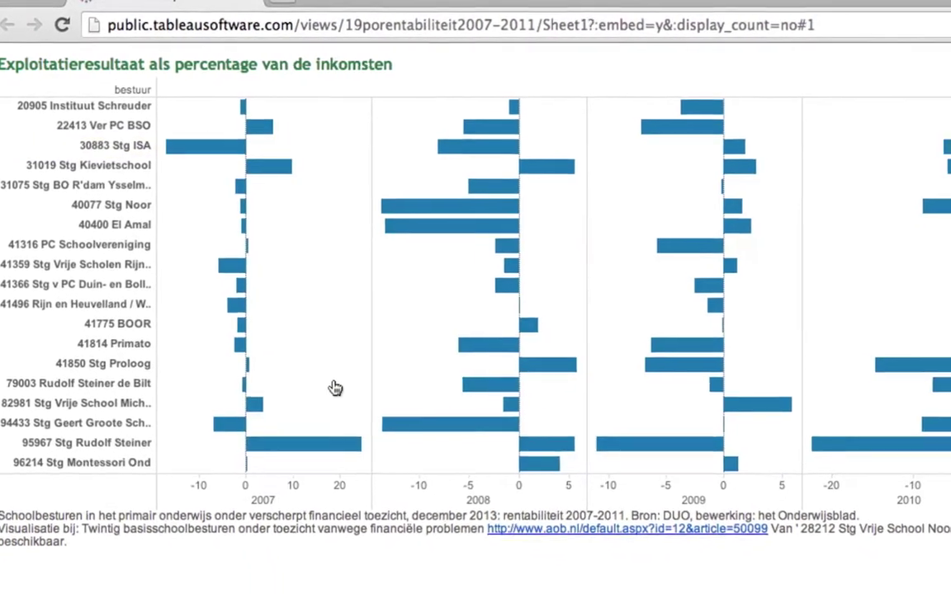
{"action": "mouse_move", "coordinate": [330, 457]}
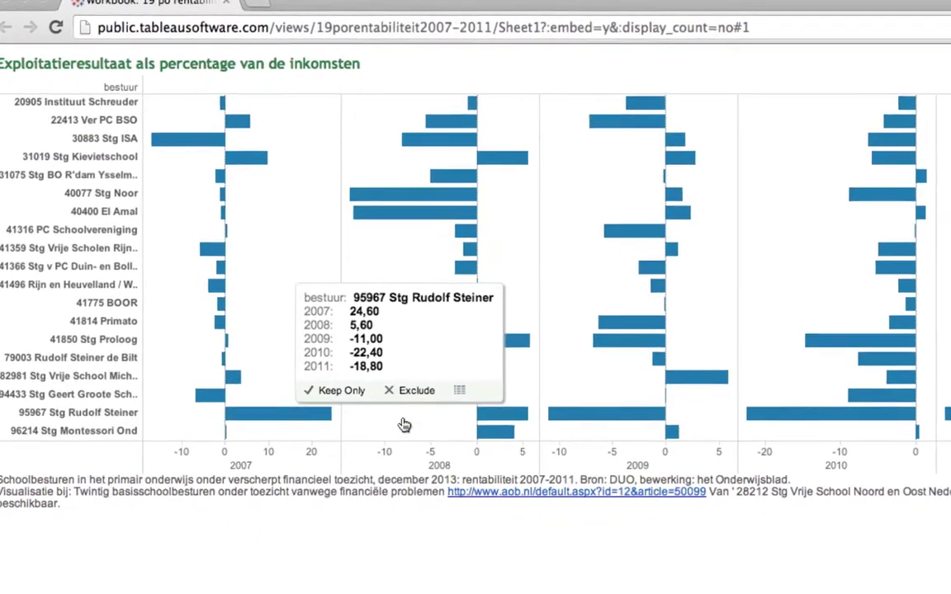
{"action": "mouse_move", "coordinate": [810, 431]}
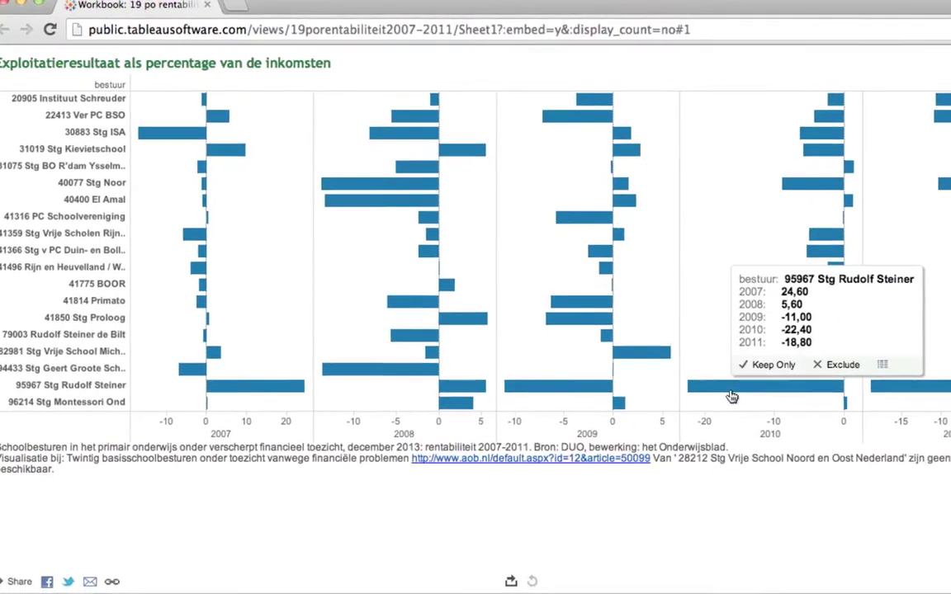
{"action": "left_click", "coordinate": [742, 395]}
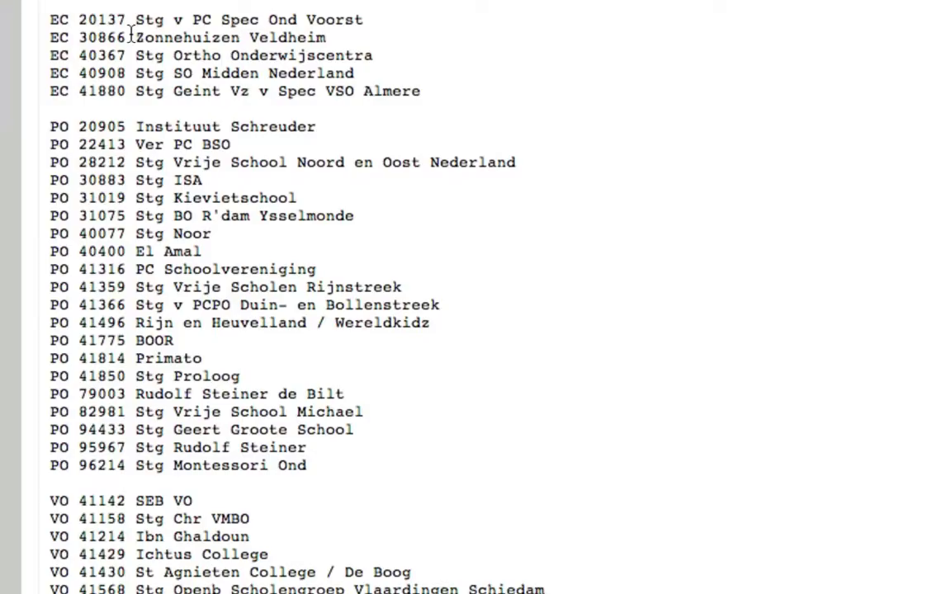
Copy the full list of EC, PO and VO school boards from the page and paste it into cell A1 of the blank Excel workbook
{"action": "left_click_drag", "start_coordinate": [50, 13], "coordinate": [297, 593]}
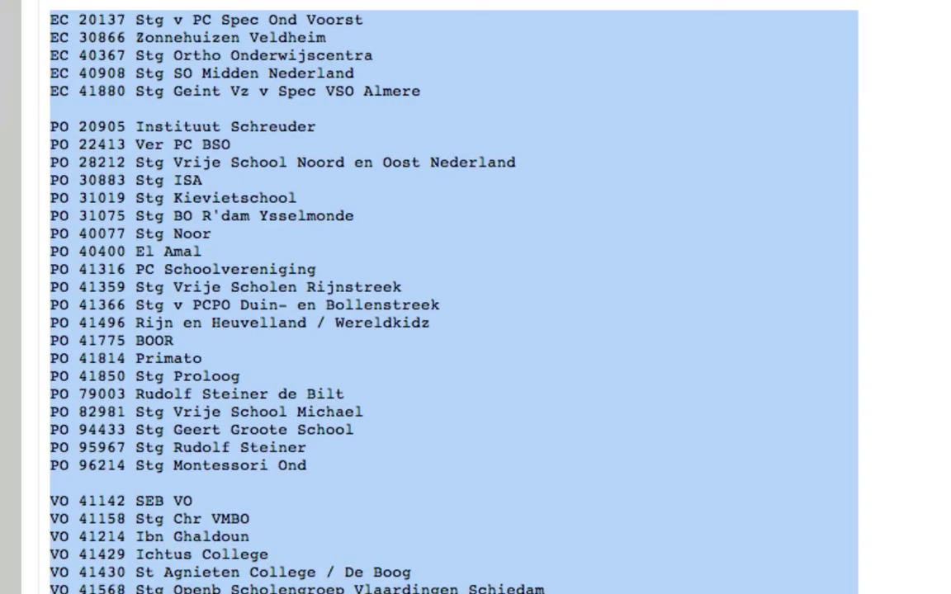
{"action": "key", "text": "super+Tab"}
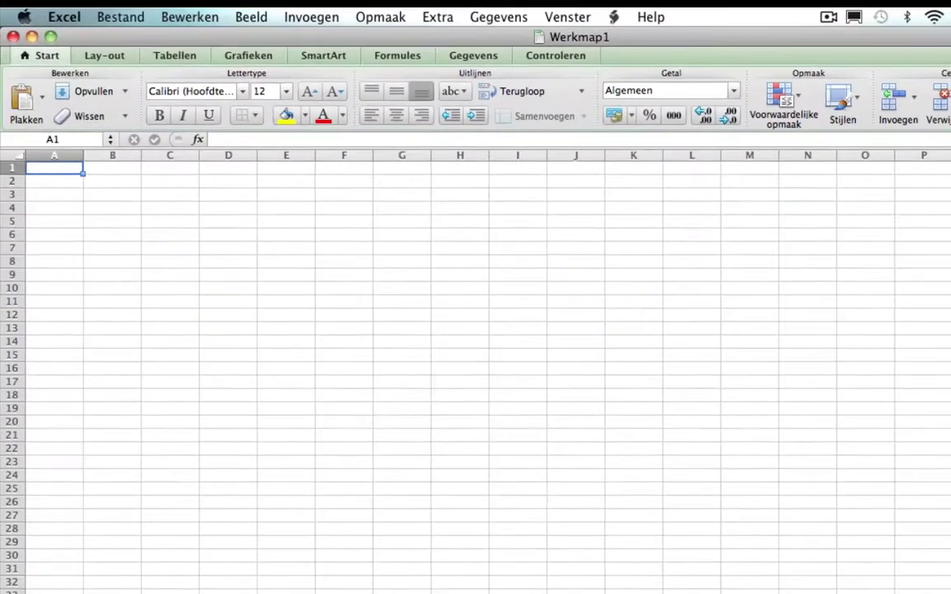
{"action": "left_click", "coordinate": [170, 16]}
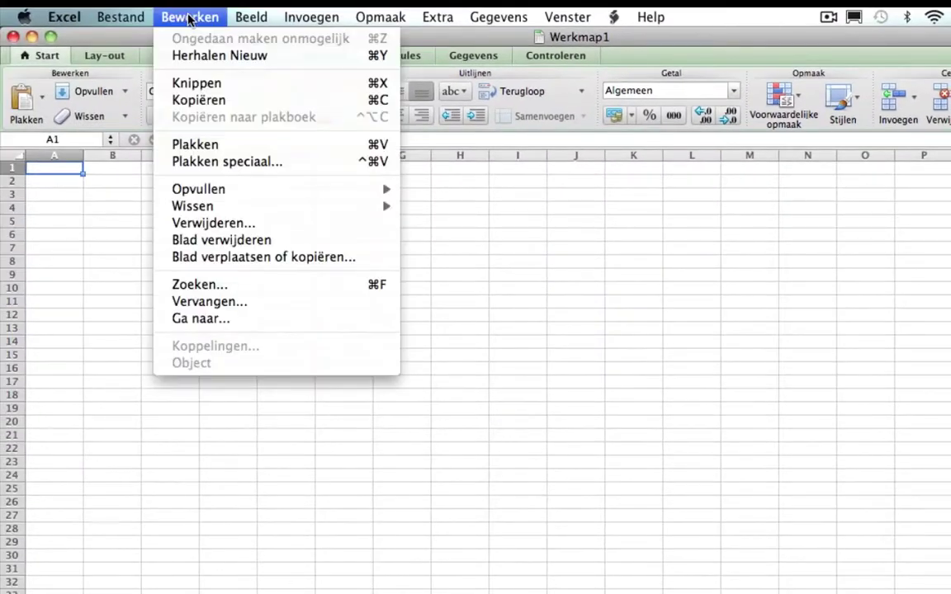
{"action": "left_click", "coordinate": [209, 147]}
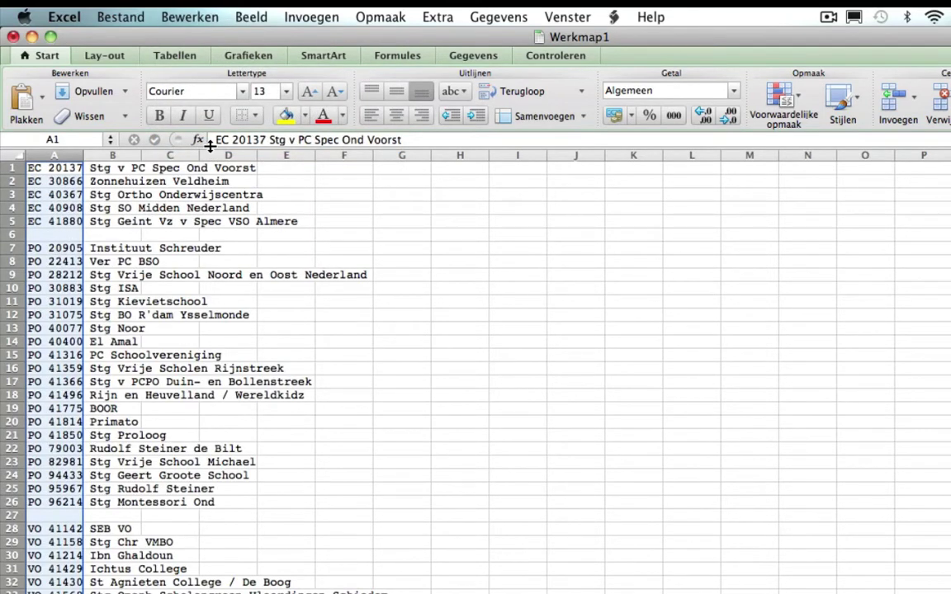
Split the pasted list into columns as delimited text, using only spaces as separators and treating consecutive separators as one
{"action": "left_click", "coordinate": [498, 16]}
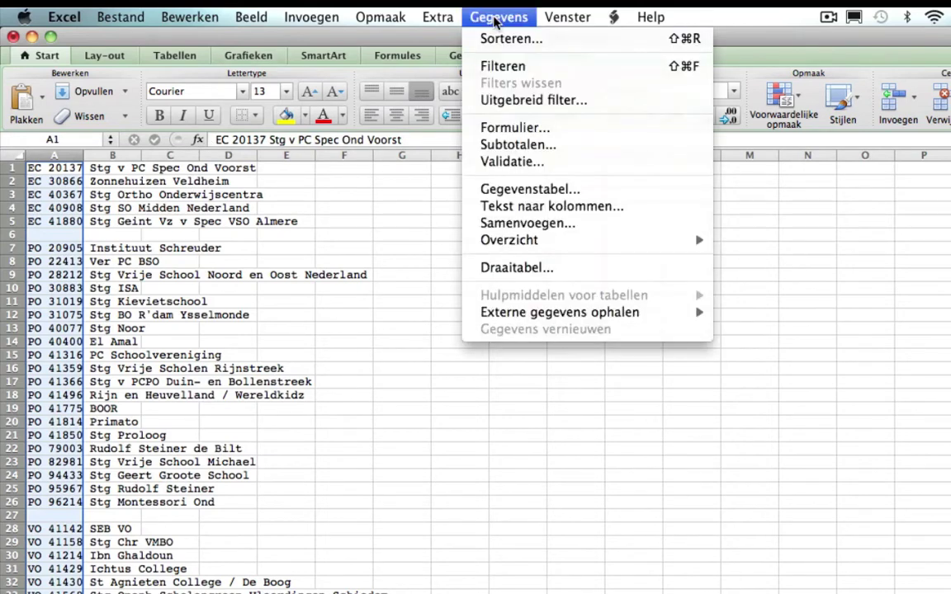
{"action": "left_click", "coordinate": [504, 207]}
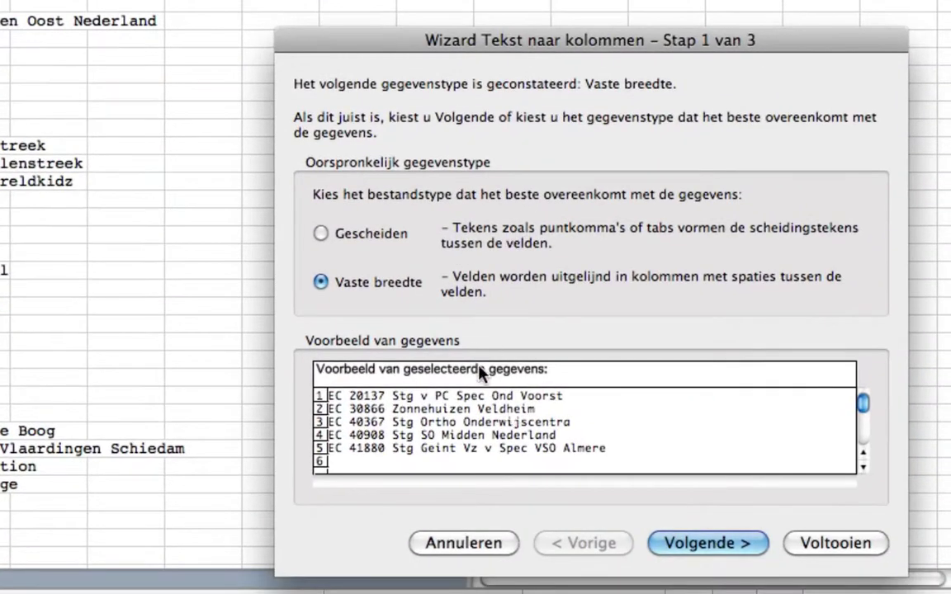
{"action": "left_click", "coordinate": [370, 233]}
{"action": "left_click", "coordinate": [685, 487]}
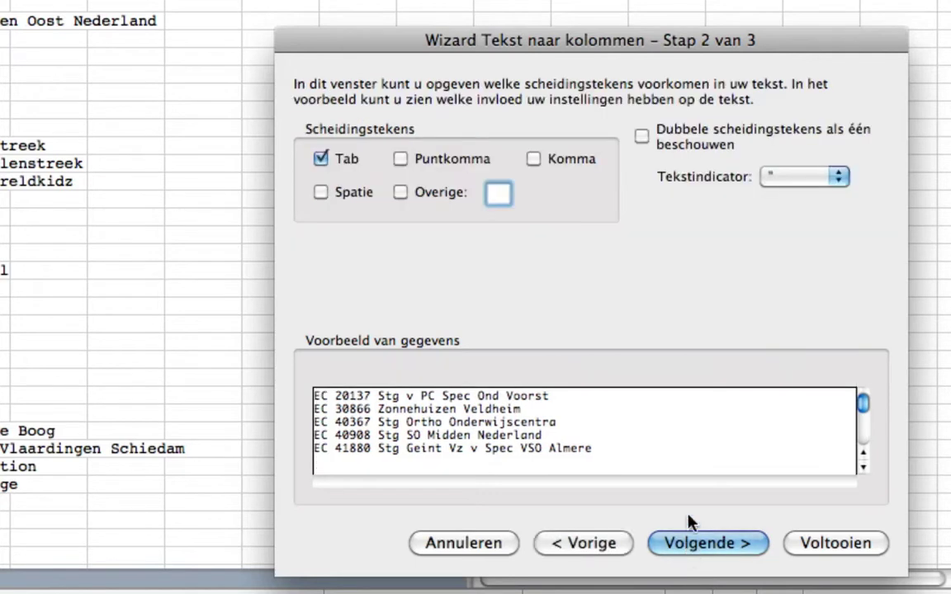
{"action": "left_click", "coordinate": [338, 159]}
{"action": "left_click", "coordinate": [346, 193]}
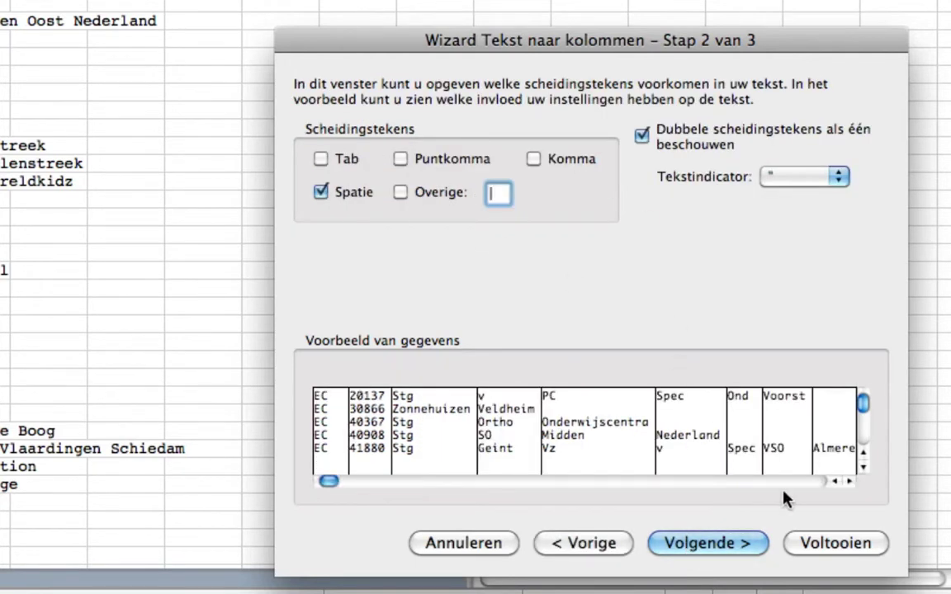
{"action": "left_click", "coordinate": [837, 544]}
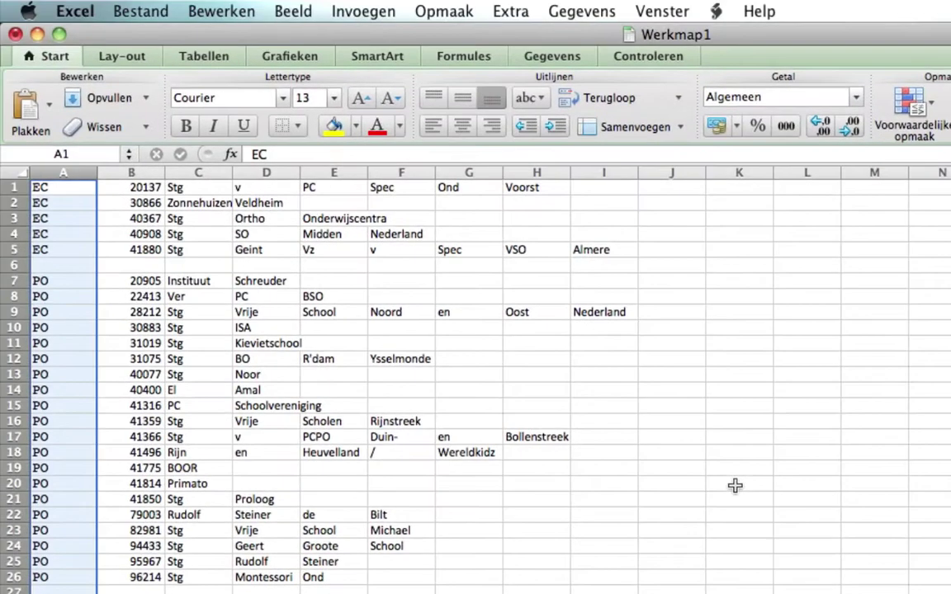
{"action": "left_click", "coordinate": [413, 405]}
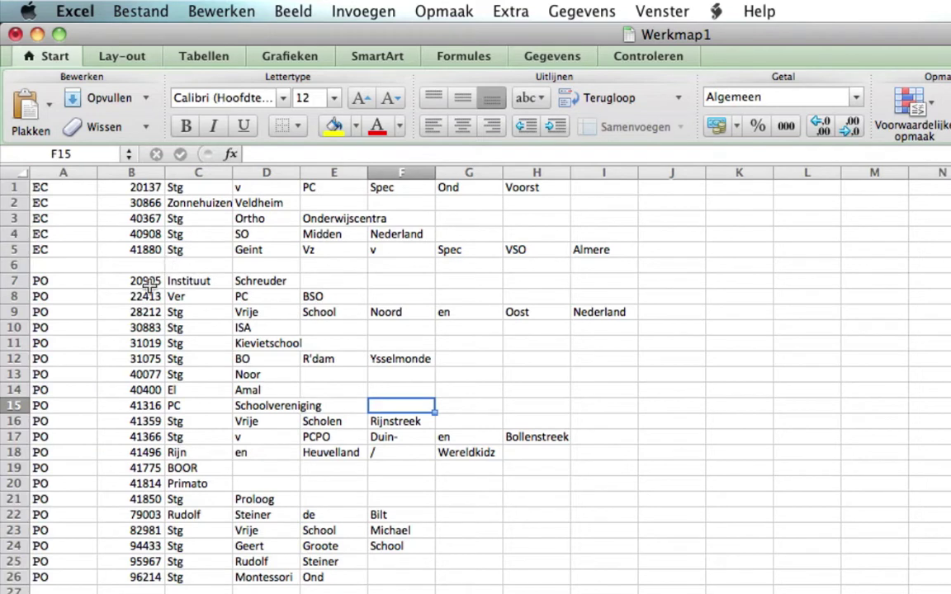
Copy the PO board numbers from B7:B26 and paste them into column A of a new workbook
{"action": "left_click_drag", "start_coordinate": [149, 280], "coordinate": [135, 558]}
{"action": "key", "text": "super+c"}
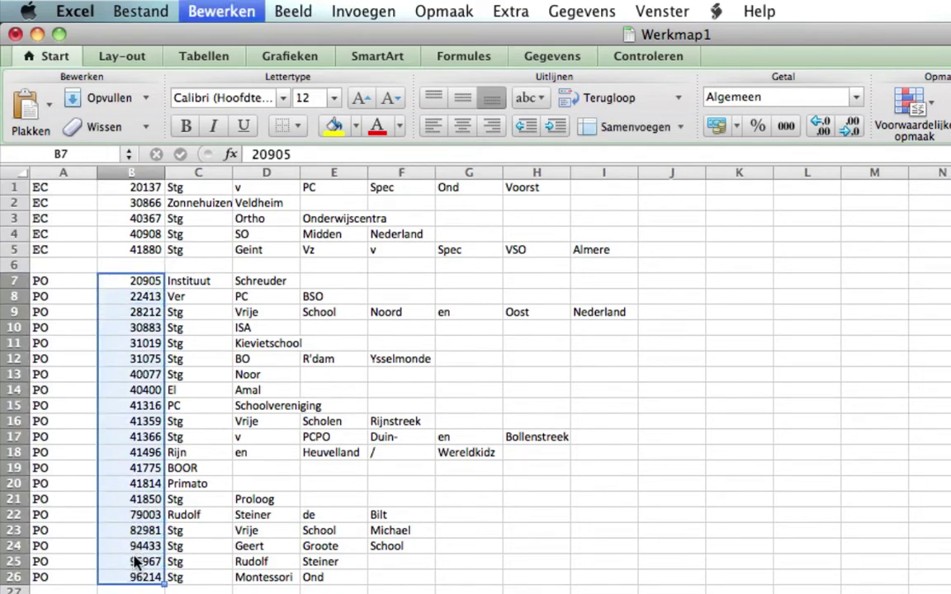
{"action": "key", "text": "super+n"}
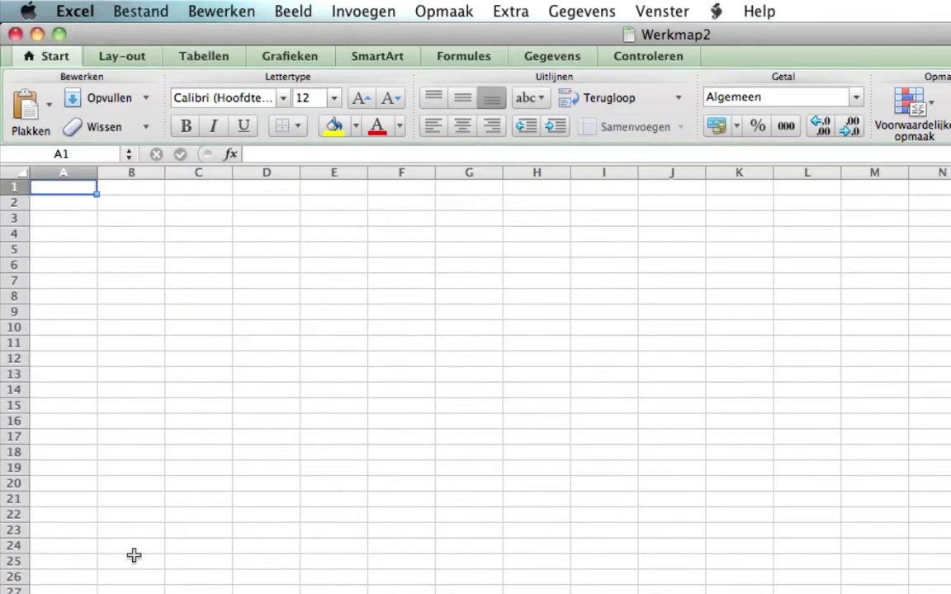
{"action": "key", "text": "super+v"}
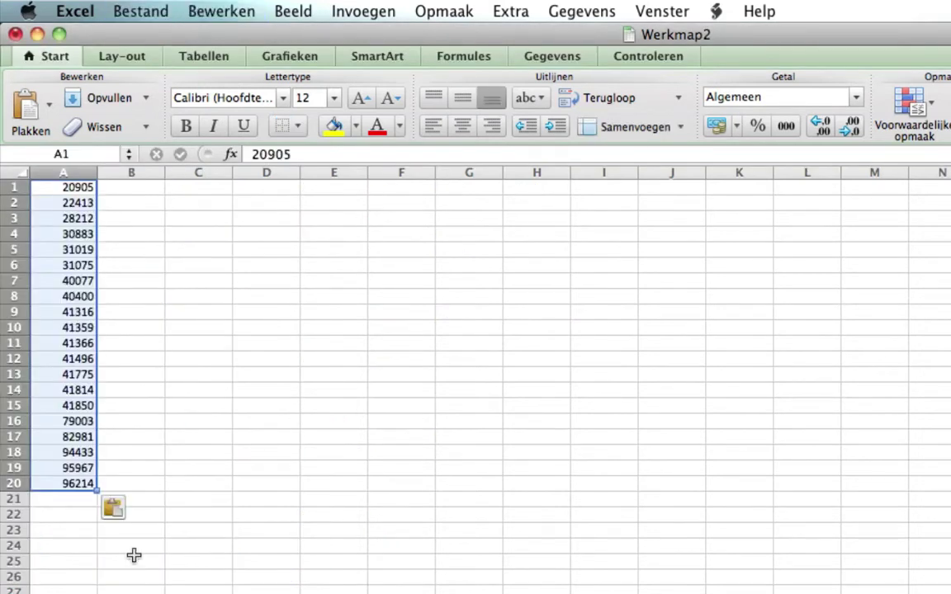
{"action": "left_click", "coordinate": [140, 190]}
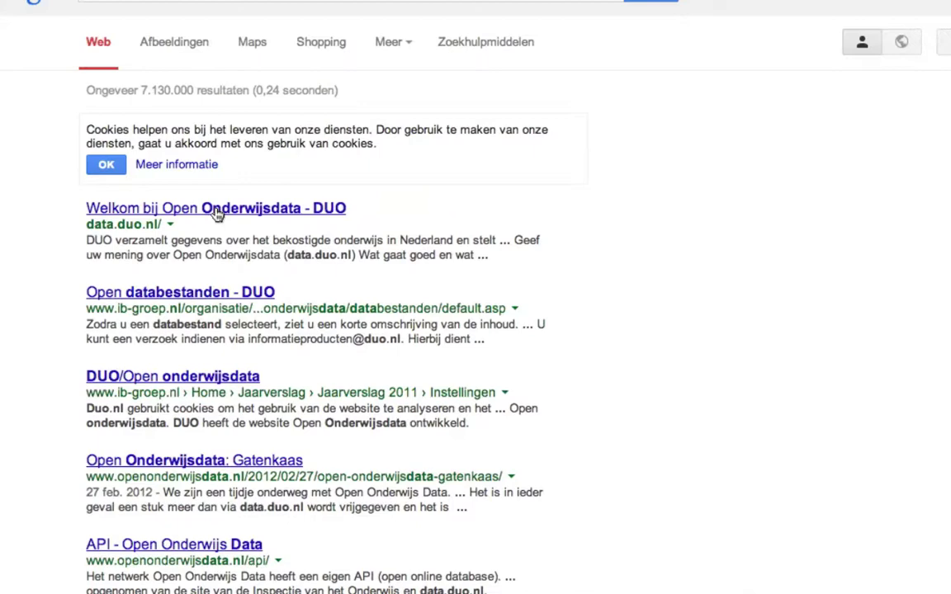
Open DUO's Open Onderwijsdata site in the browser and go to the Jaarrekeninggegevens page under Databestanden, Primair onderwijs, Financiën
{"action": "left_click", "coordinate": [210, 188]}
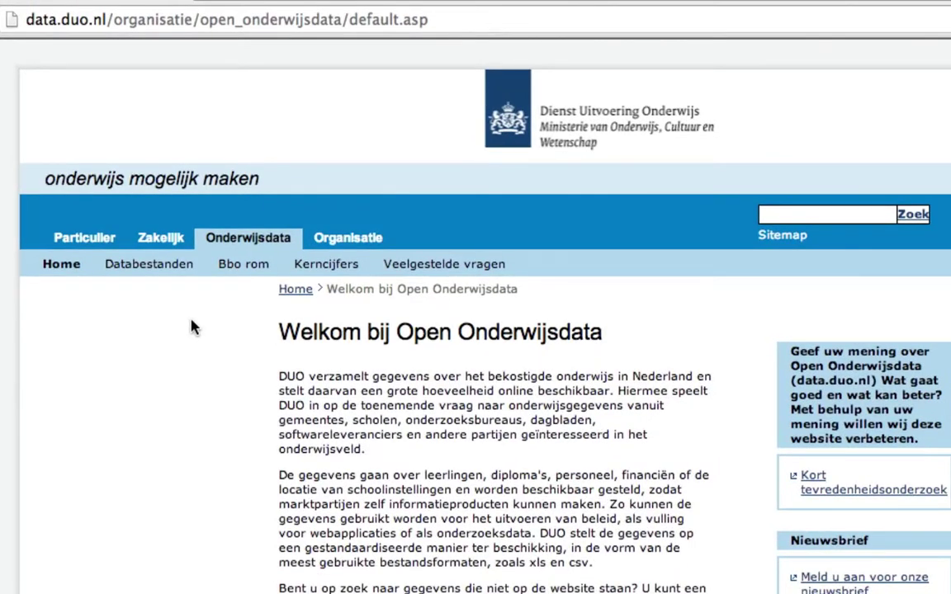
{"action": "left_click", "coordinate": [150, 264]}
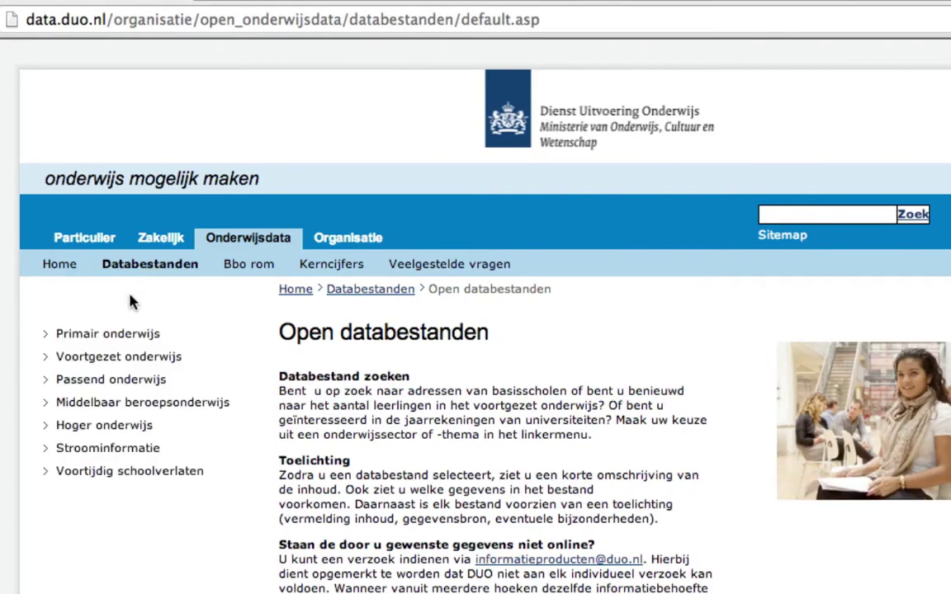
{"action": "left_click", "coordinate": [117, 343]}
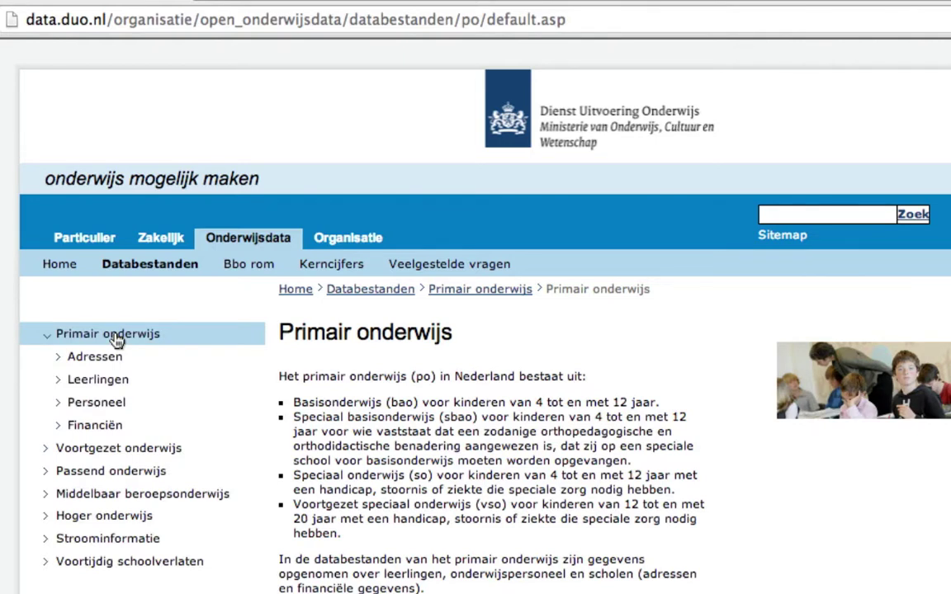
{"action": "left_click", "coordinate": [95, 426]}
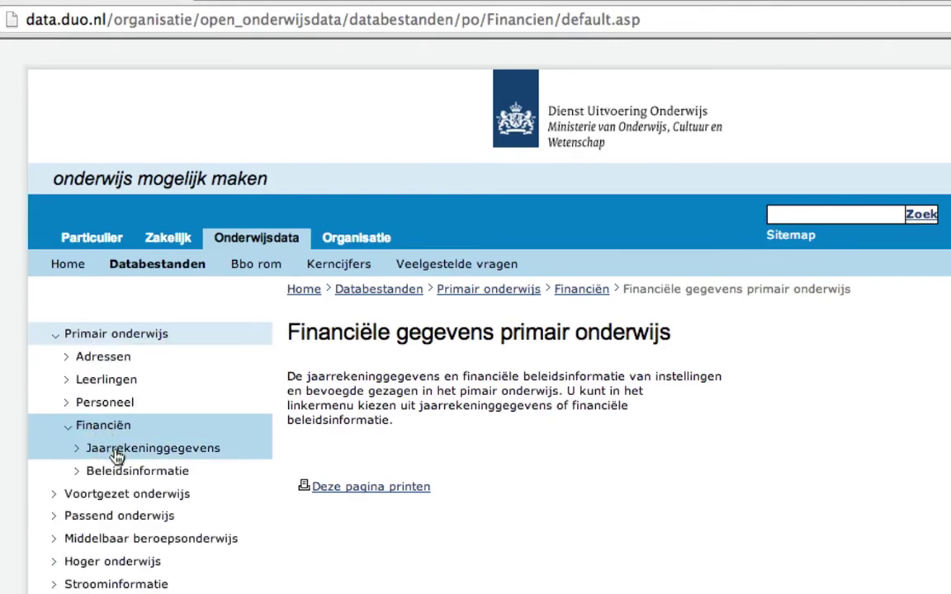
{"action": "left_click", "coordinate": [117, 450]}
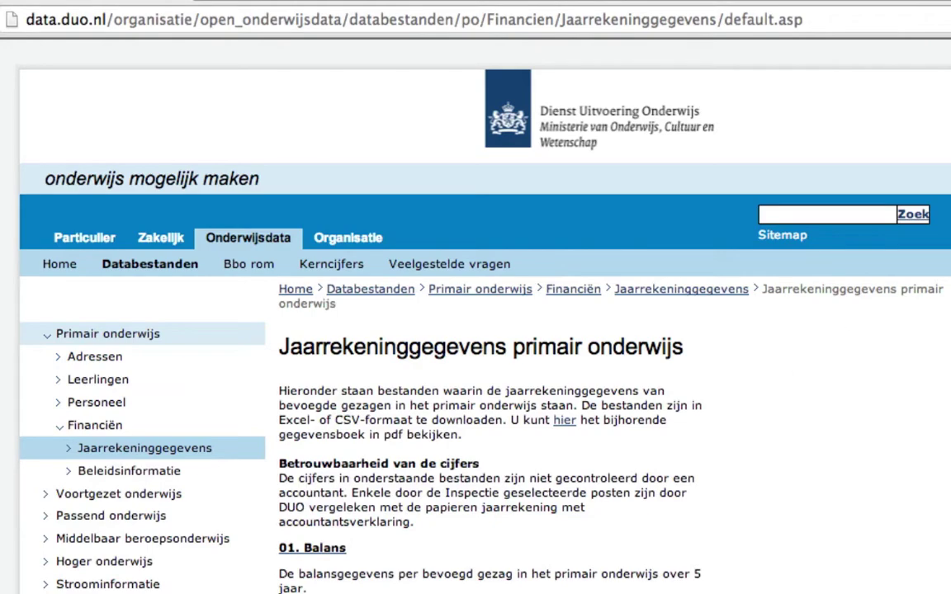
Download the xls file "15 Kengetallen 2007-2011" from the 15. Kengetallen page and open it in Excel
{"action": "scroll", "coordinate": [475, 330], "scroll_direction": "down", "scroll_amount": 10}
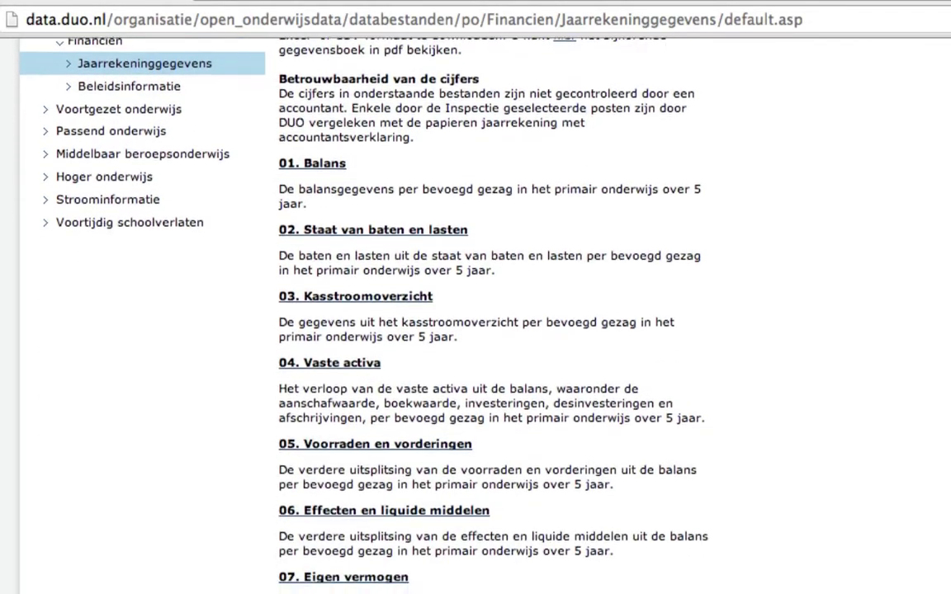
{"action": "scroll", "coordinate": [476, 330], "scroll_direction": "down", "scroll_amount": 10}
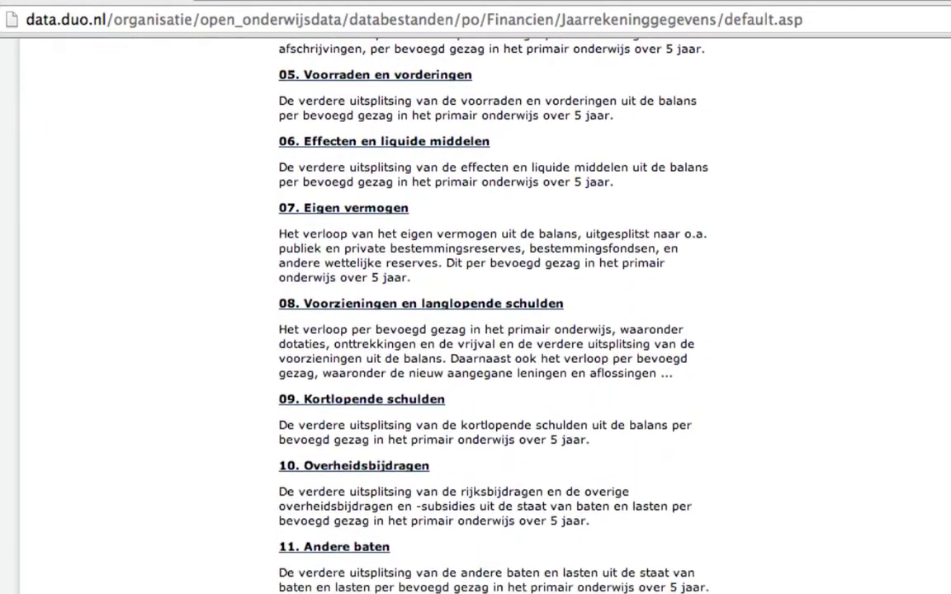
{"action": "scroll", "coordinate": [475, 331], "scroll_direction": "down", "scroll_amount": 6}
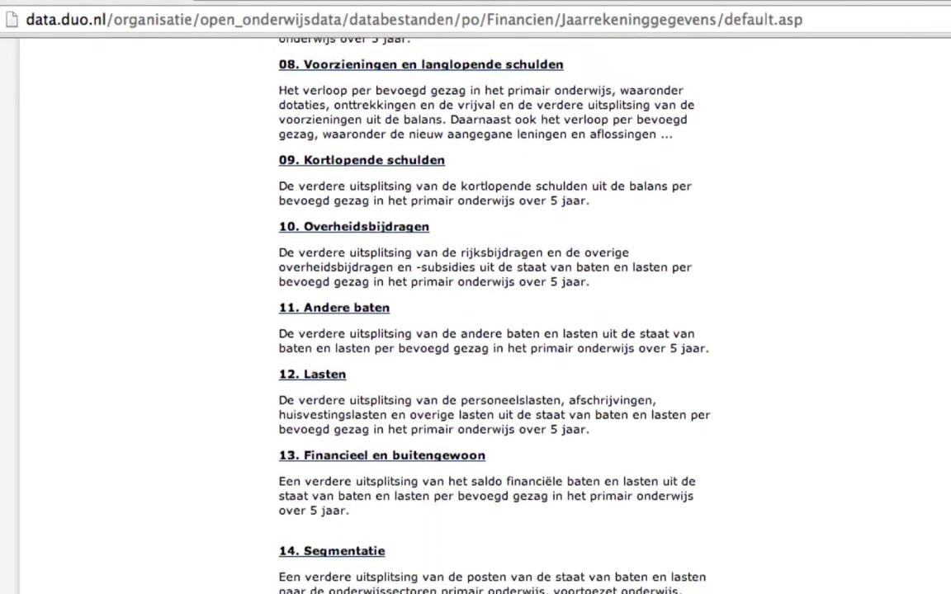
{"action": "scroll", "coordinate": [475, 330], "scroll_direction": "down", "scroll_amount": 2}
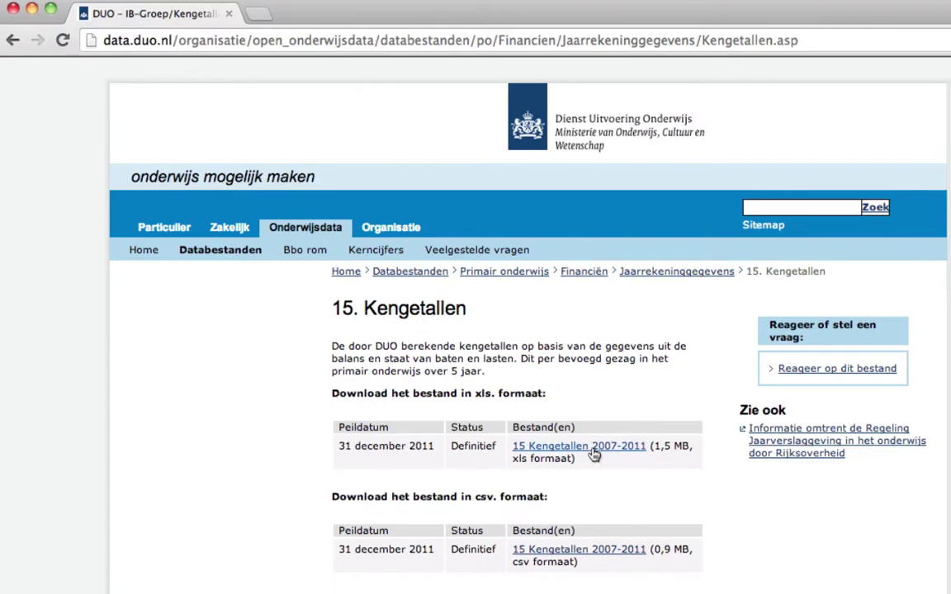
{"action": "left_click", "coordinate": [595, 450]}
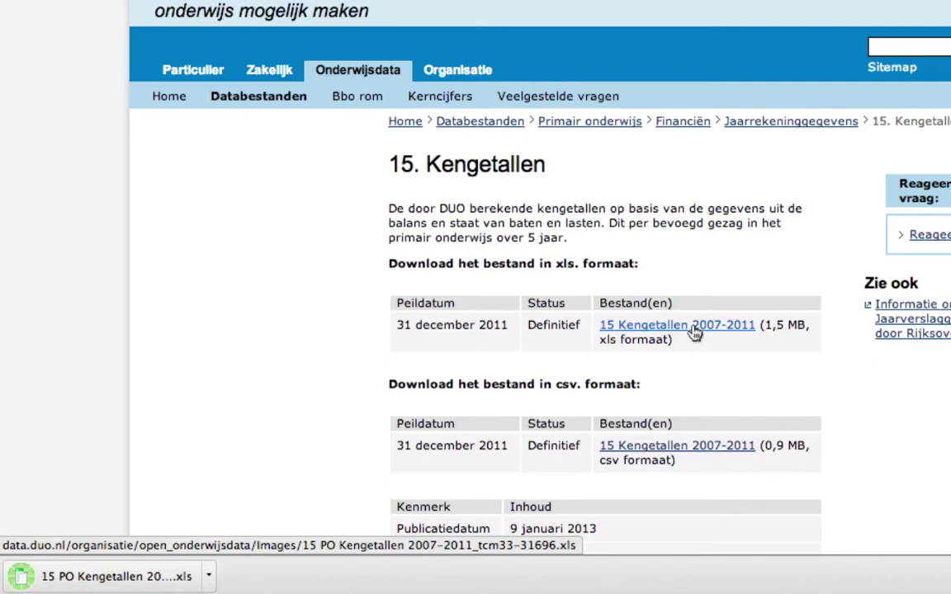
{"action": "left_click", "coordinate": [117, 576]}
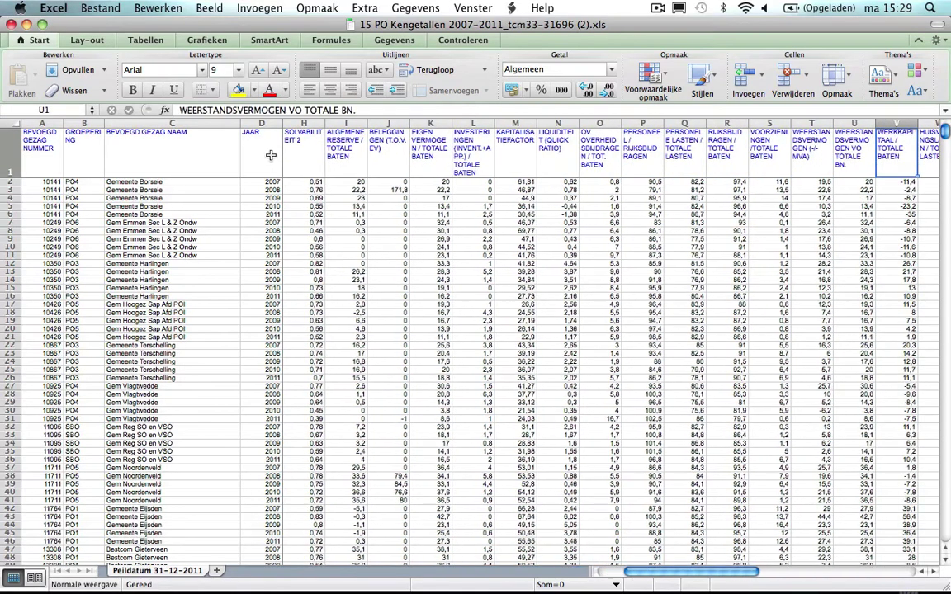
Look through the headers of all key figure columns in the sheet, returning to cell A1
{"action": "key", "text": "Right"}
{"action": "key", "text": "Right"}
{"action": "key", "text": "Right"}
{"action": "key", "text": "Right"}
{"action": "key", "text": "Right"}
{"action": "key", "text": "Right"}
{"action": "key", "text": "Right"}
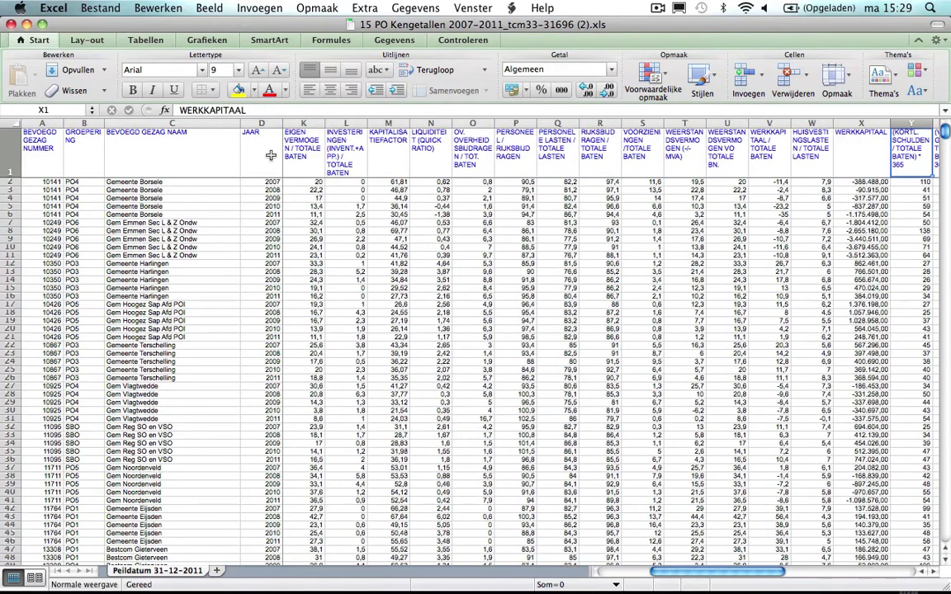
{"action": "key", "text": "Left"}
{"action": "key", "text": "Left"}
{"action": "key", "text": "Left"}
{"action": "key", "text": "Left"}
{"action": "key", "text": "Left"}
{"action": "key", "text": "Left"}
{"action": "key", "text": "Left"}
{"action": "key", "text": "Left"}
{"action": "key", "text": "Left"}
{"action": "key", "text": "Left"}
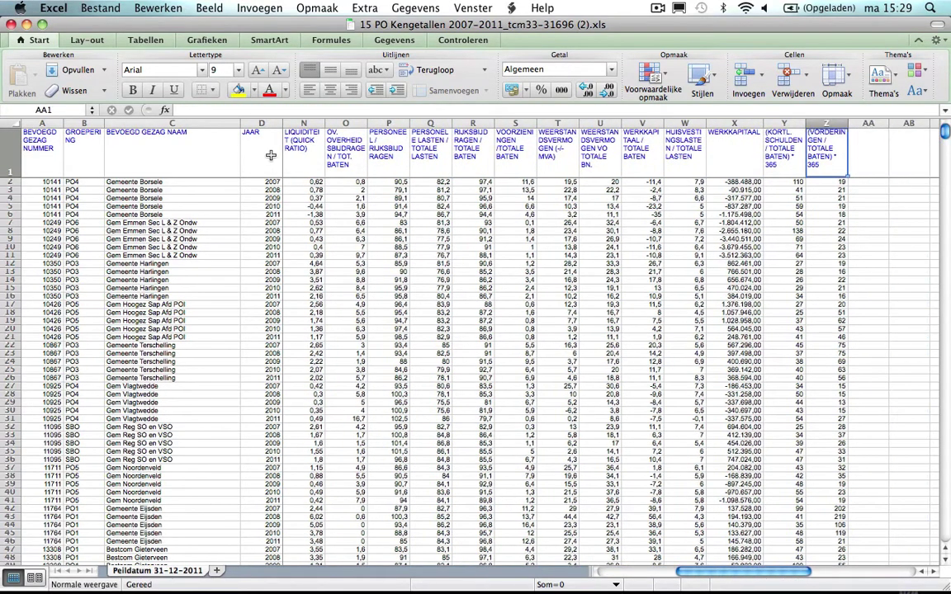
{"action": "key", "text": "Left"}
{"action": "key", "text": "Left"}
{"action": "key", "text": "Left"}
{"action": "key", "text": "Left"}
{"action": "key", "text": "Left"}
{"action": "key", "text": "Left"}
{"action": "key", "text": "Left"}
{"action": "key", "text": "Left"}
{"action": "key", "text": "Left"}
{"action": "key", "text": "Left"}
{"action": "key", "text": "Left"}
{"action": "key", "text": "Left"}
{"action": "key", "text": "Left"}
{"action": "key", "text": "Left"}
{"action": "key", "text": "Left"}
{"action": "key", "text": "Left"}
{"action": "key", "text": "Left"}
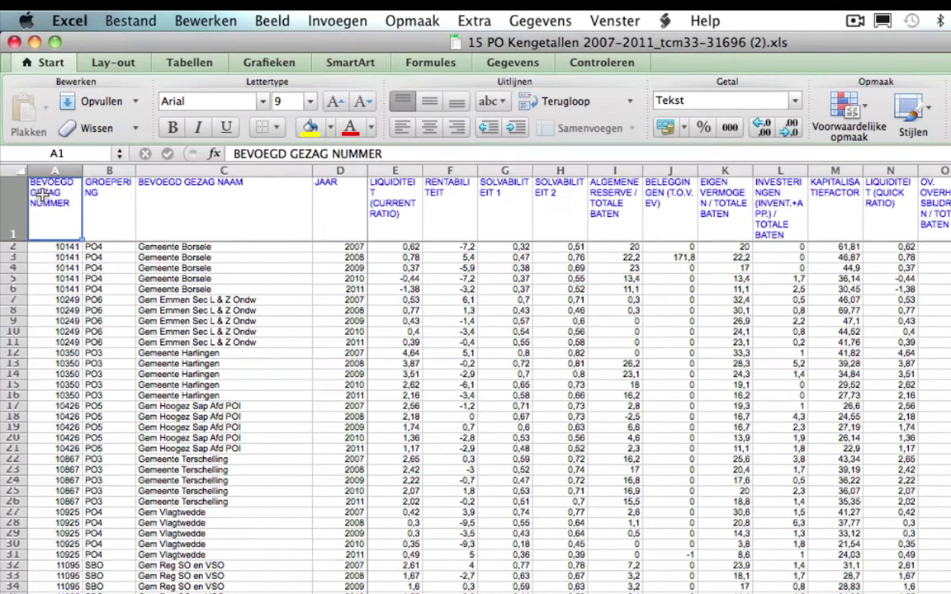
Turn on filtering for the header row of the key figures sheet
{"action": "left_click", "coordinate": [14, 144]}
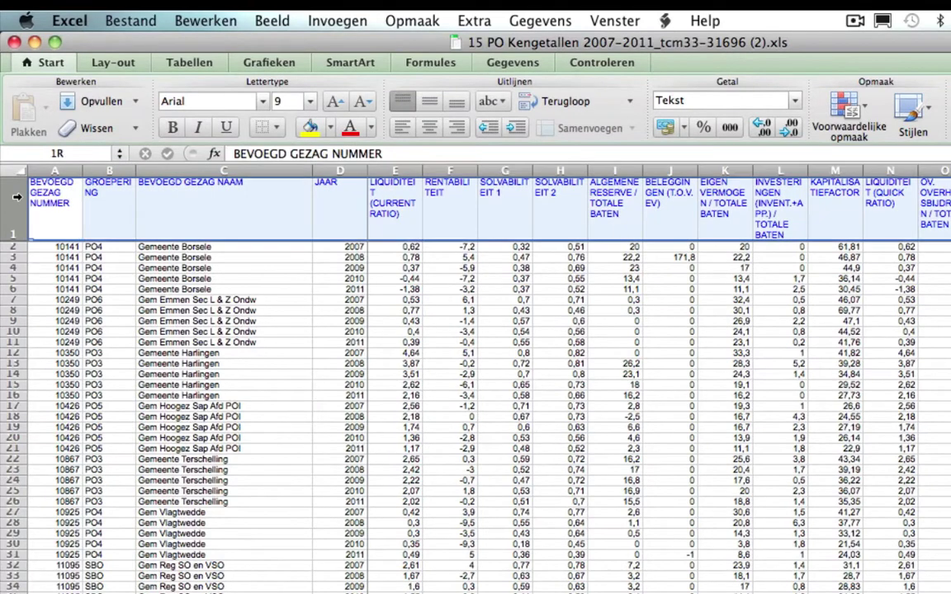
{"action": "left_click", "coordinate": [511, 20]}
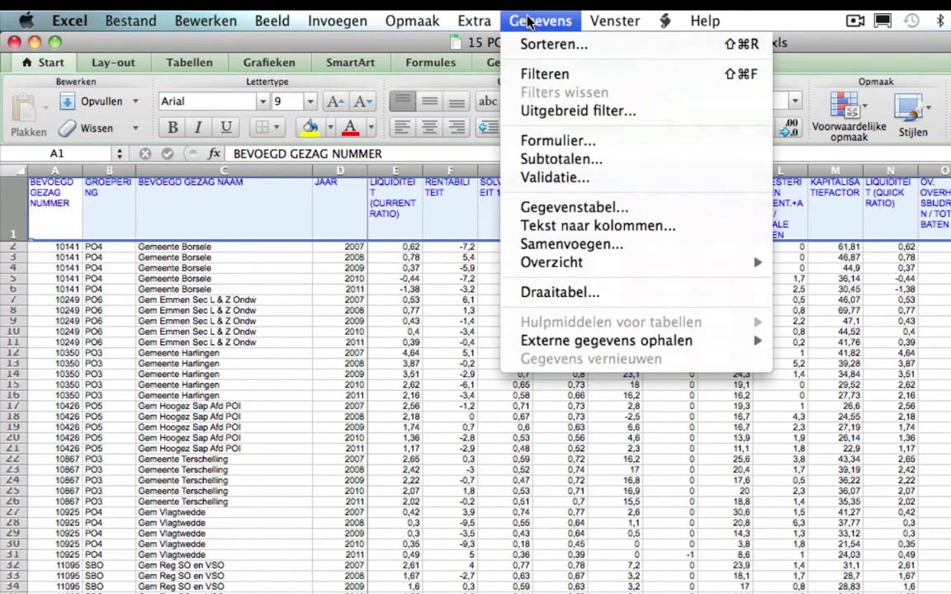
{"action": "left_click", "coordinate": [533, 74]}
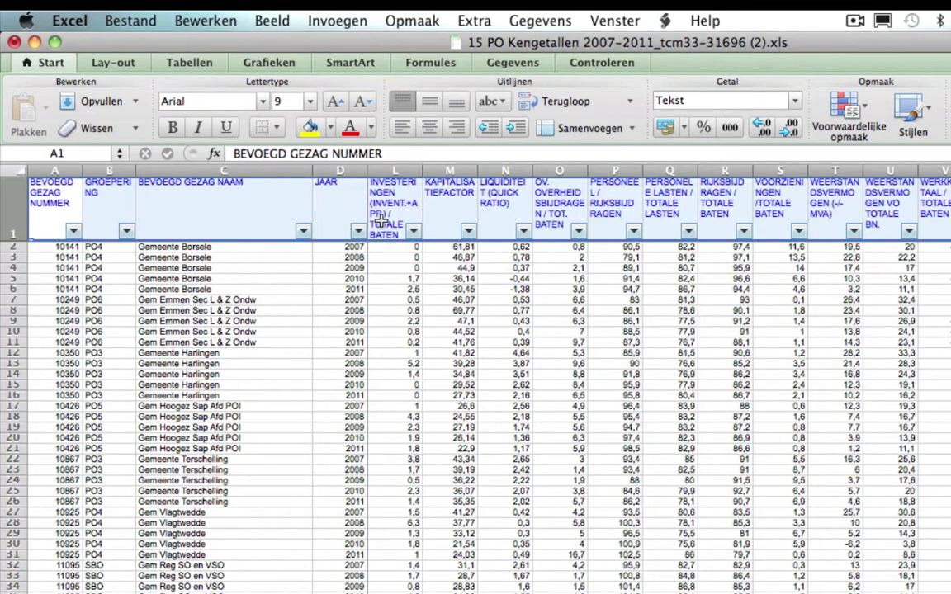
{"action": "left_click", "coordinate": [379, 218]}
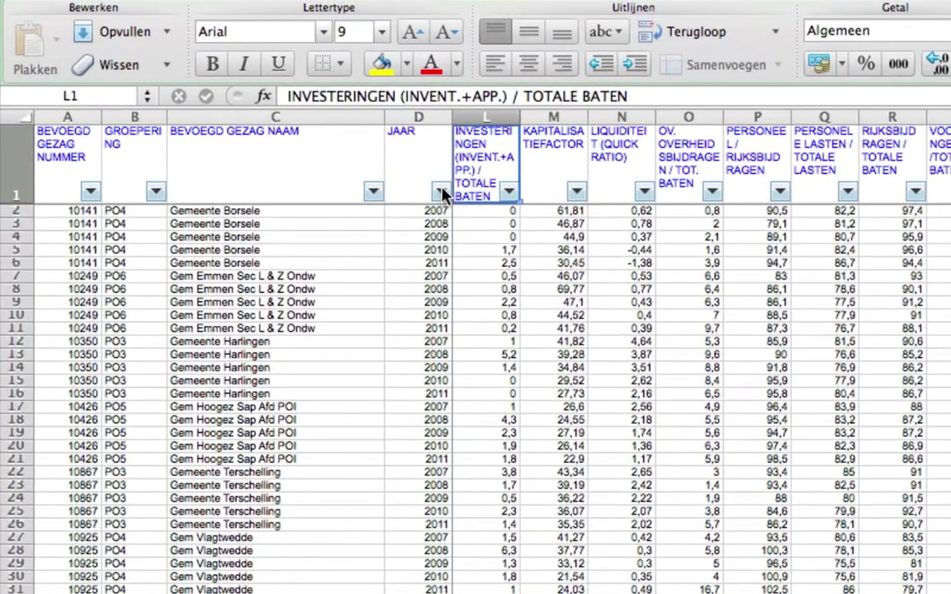
Filter the JAAR column to show only the 2011 rows
{"action": "left_click", "coordinate": [440, 193]}
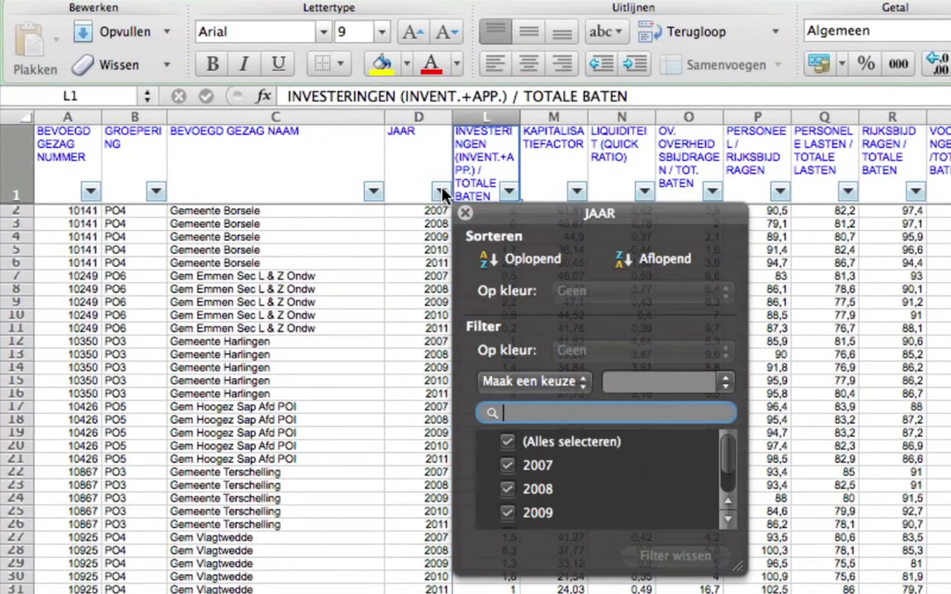
{"action": "left_click", "coordinate": [507, 442]}
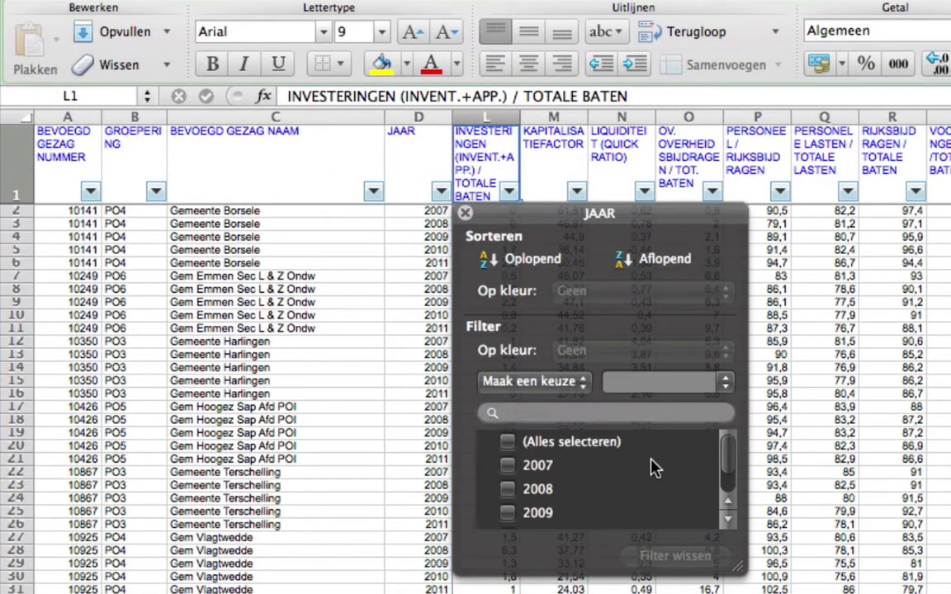
{"action": "left_click_drag", "start_coordinate": [728, 463], "coordinate": [725, 509]}
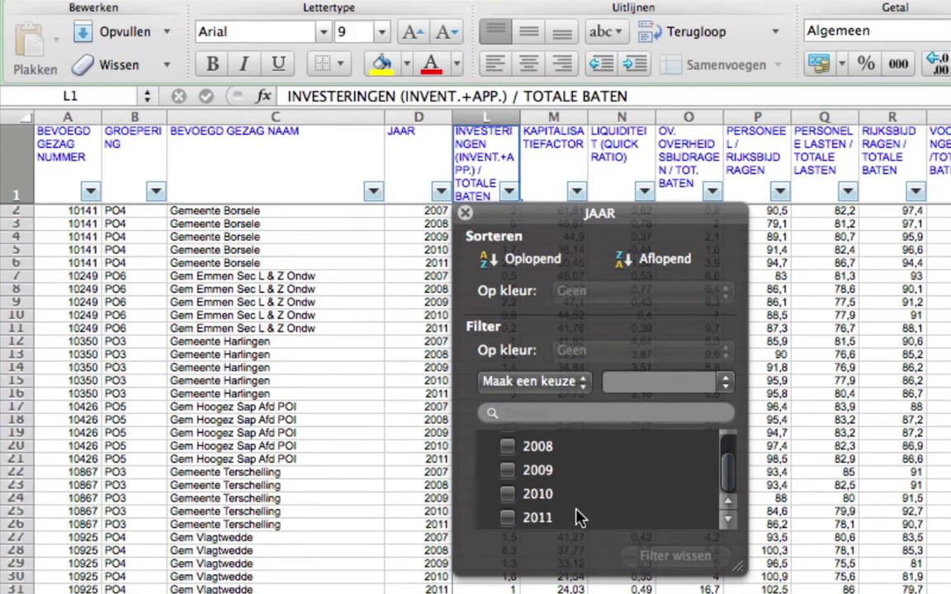
{"action": "left_click", "coordinate": [537, 525]}
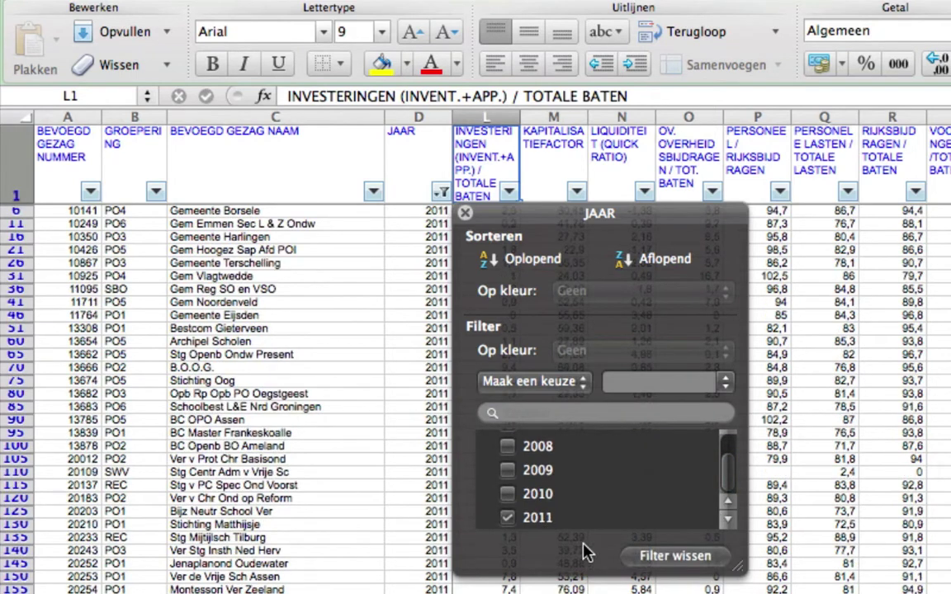
{"action": "left_click", "coordinate": [429, 191]}
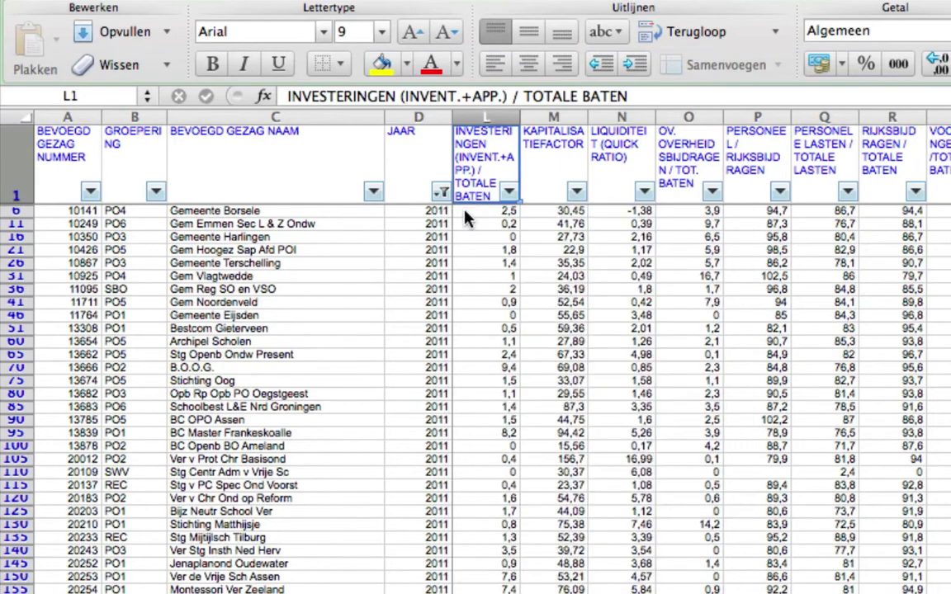
Copy the entire filtered 2011 sheet and create a new workbook for it
{"action": "left_click", "coordinate": [13, 110]}
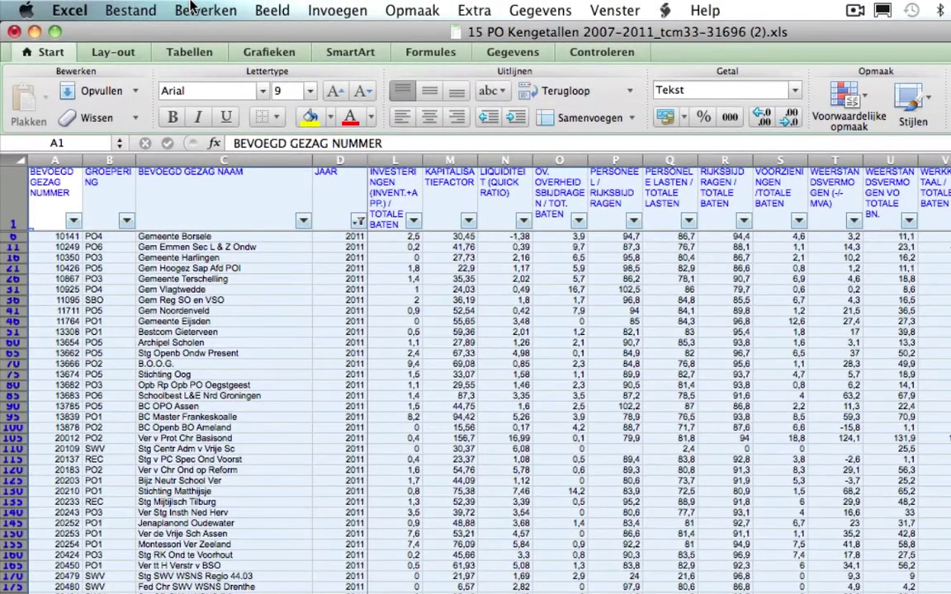
{"action": "left_click", "coordinate": [190, 8]}
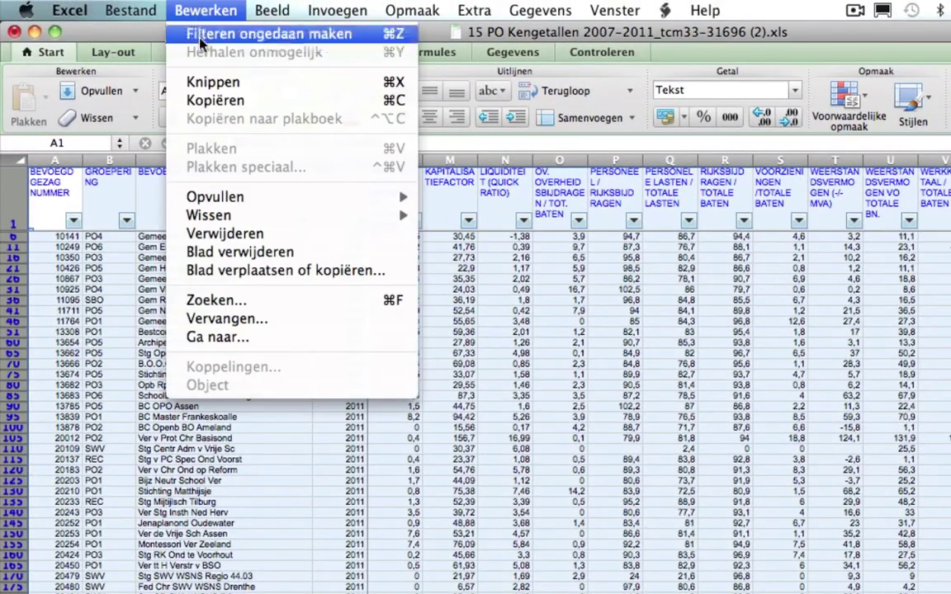
{"action": "left_click", "coordinate": [184, 91]}
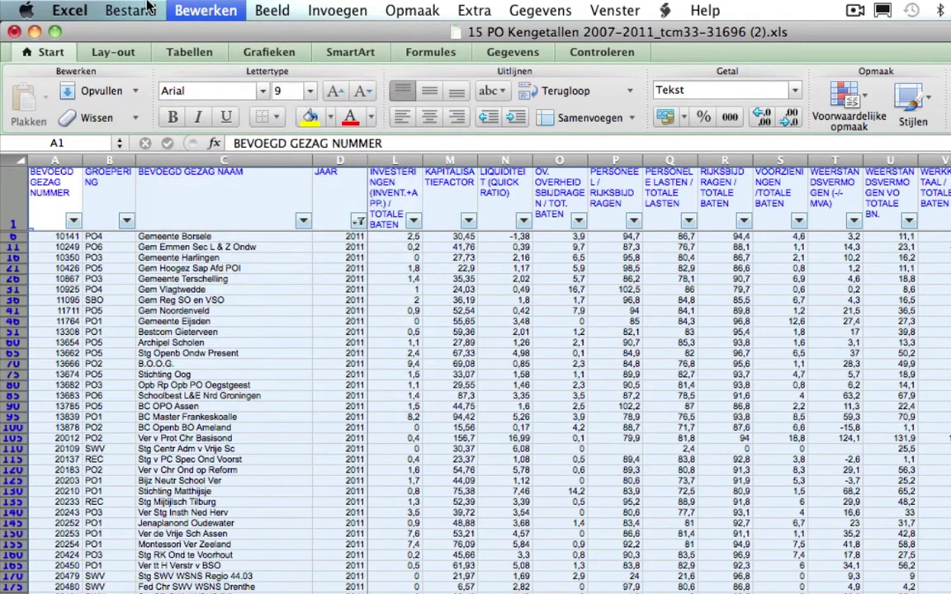
{"action": "left_click", "coordinate": [131, 10]}
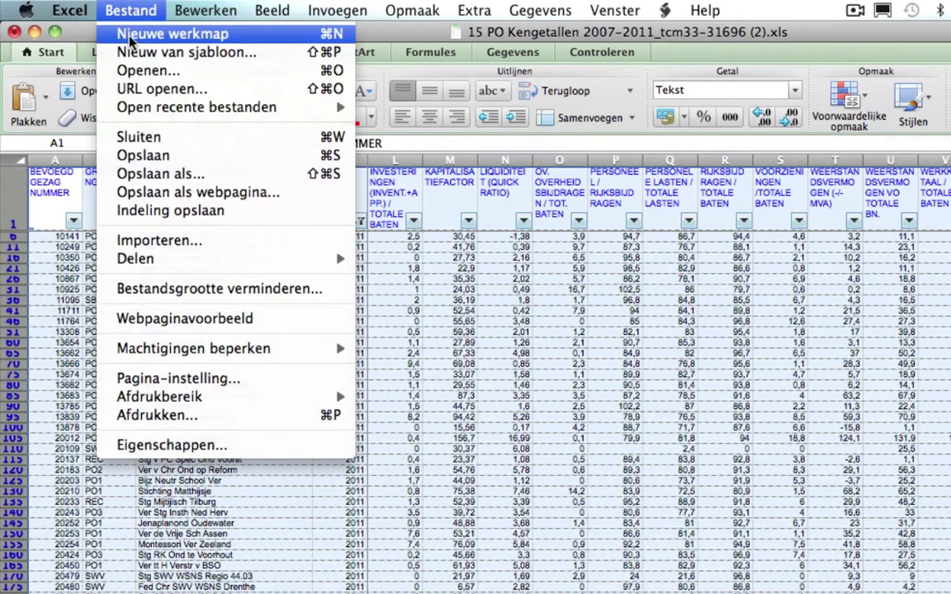
{"action": "left_click", "coordinate": [132, 33]}
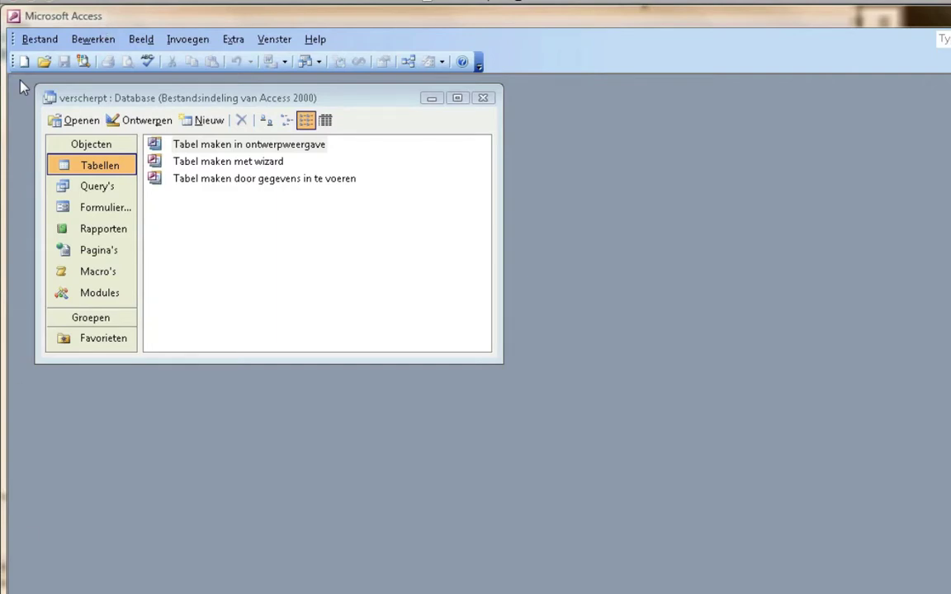
In Microsoft Access, import the Ken_RENT_SOLV worksheet from Ken RENT SOLV1.xls into the verscherpt database, using the first row as column headings
{"action": "left_click", "coordinate": [39, 39]}
{"action": "mouse_move", "coordinate": [215, 101]}
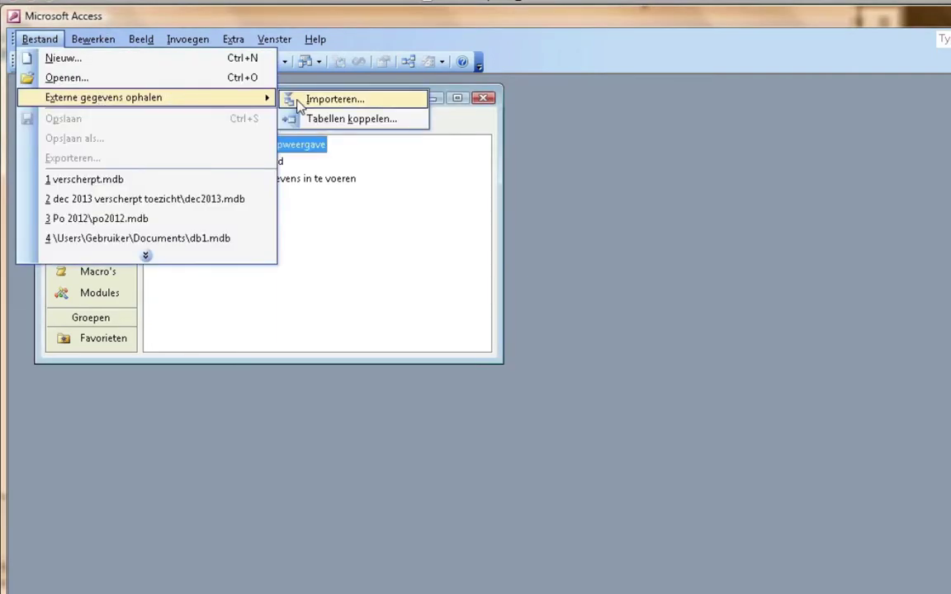
{"action": "left_click", "coordinate": [330, 99]}
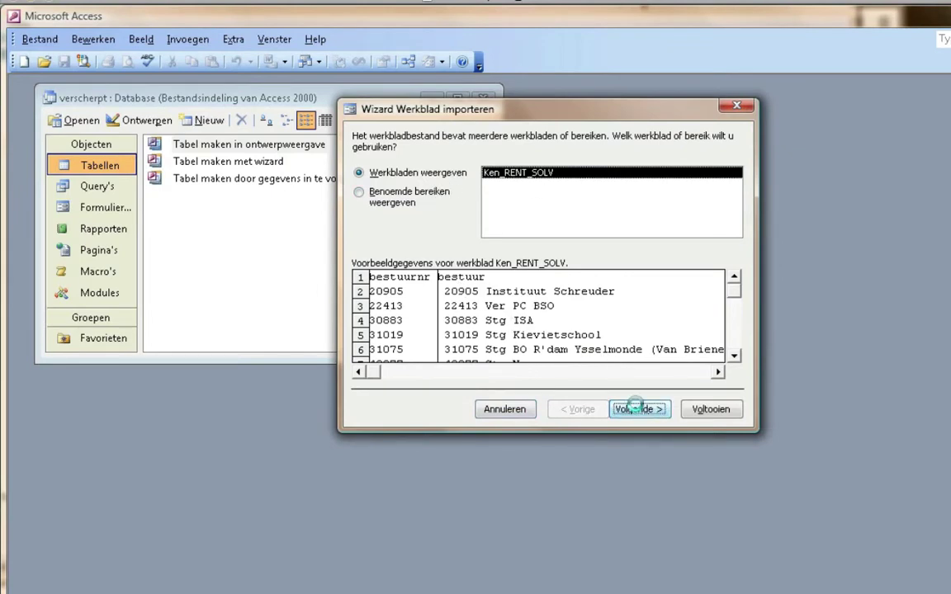
{"action": "left_click", "coordinate": [637, 410]}
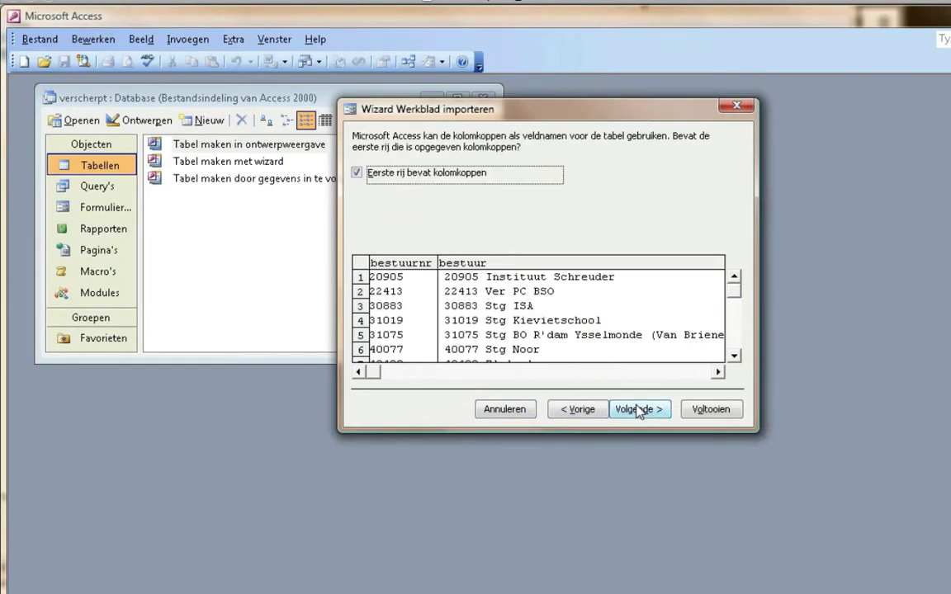
{"action": "left_click", "coordinate": [713, 412]}
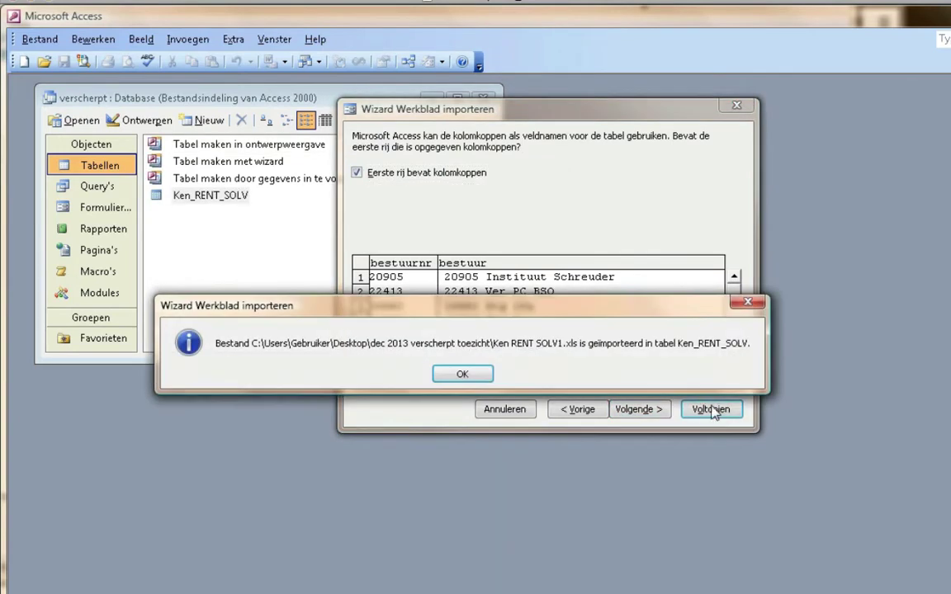
{"action": "left_click", "coordinate": [477, 376]}
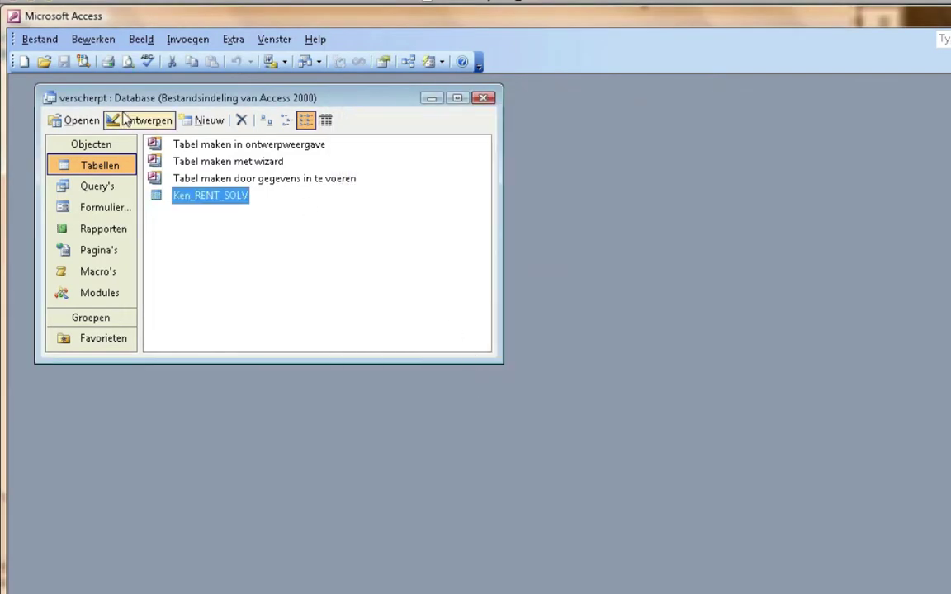
Import the lijst december 2013 worksheet from dec2013 aangepasttoezich POt.xls as a table, with the first row as column headings
{"action": "left_click", "coordinate": [39, 40]}
{"action": "mouse_move", "coordinate": [239, 99]}
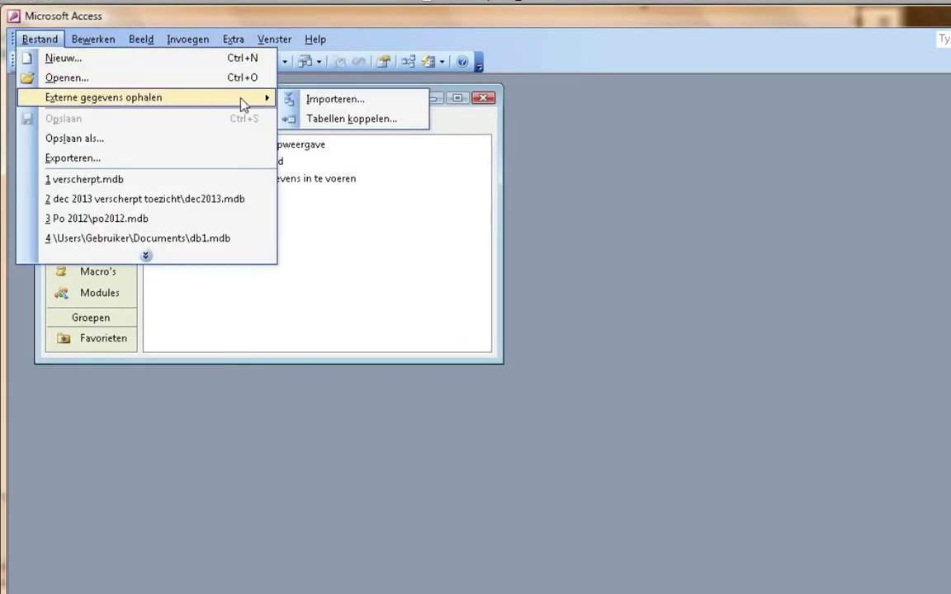
{"action": "left_click", "coordinate": [309, 100]}
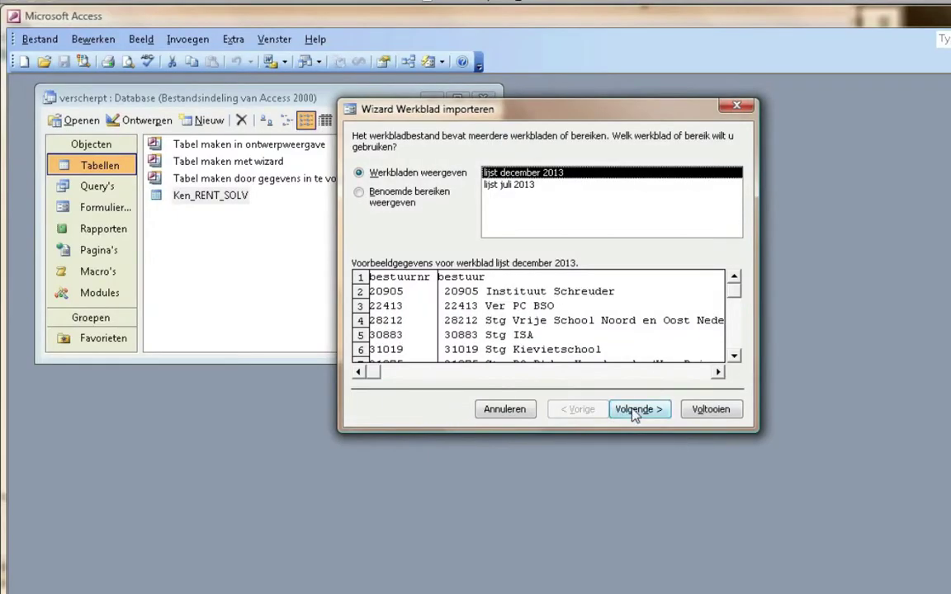
{"action": "left_click", "coordinate": [634, 411]}
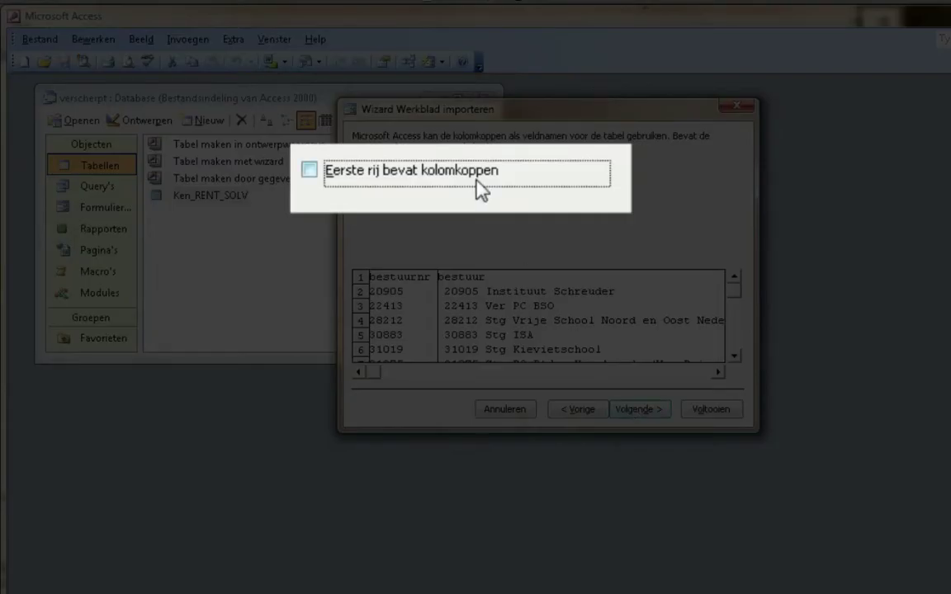
{"action": "left_click", "coordinate": [480, 186]}
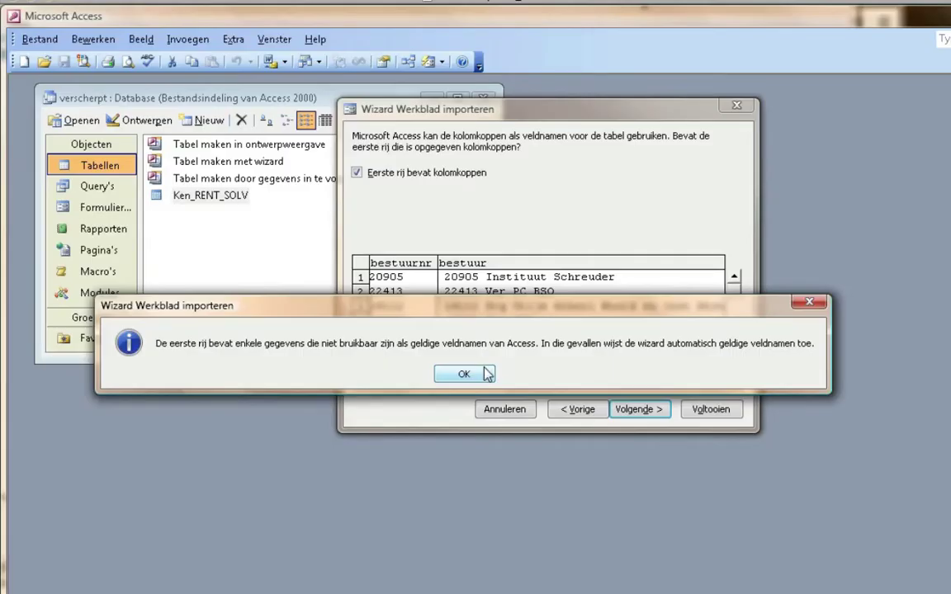
{"action": "left_click", "coordinate": [487, 374]}
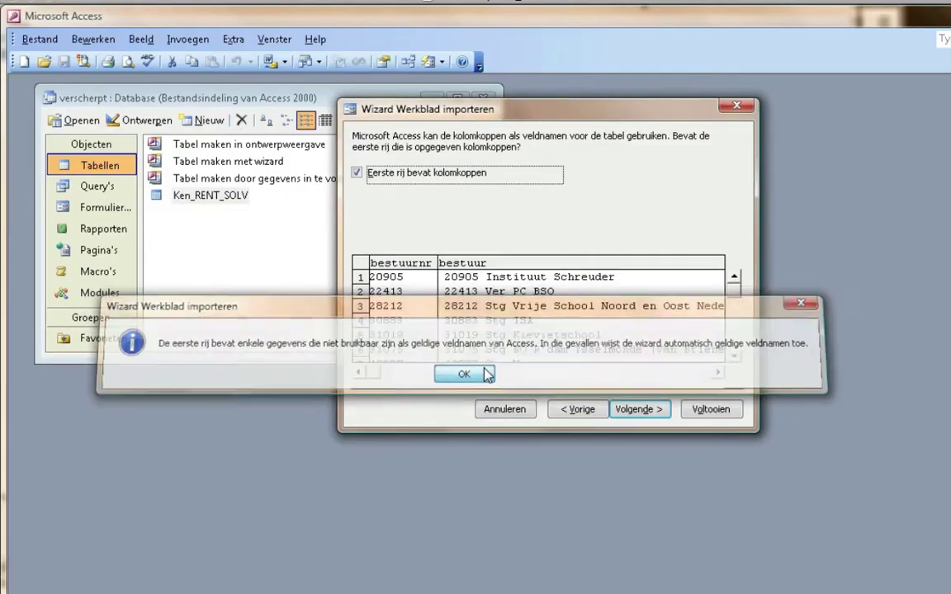
{"action": "left_click", "coordinate": [692, 408]}
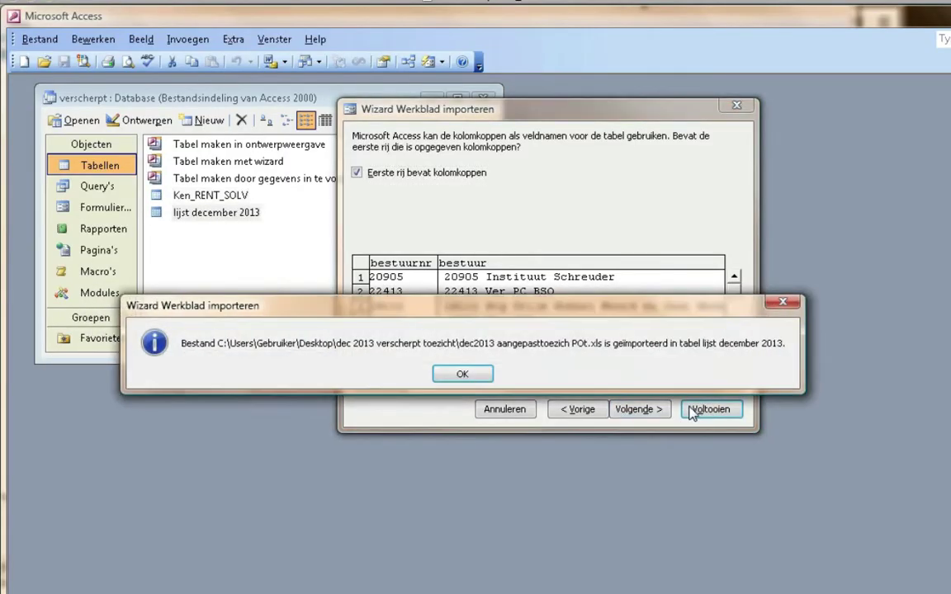
{"action": "left_click", "coordinate": [496, 374]}
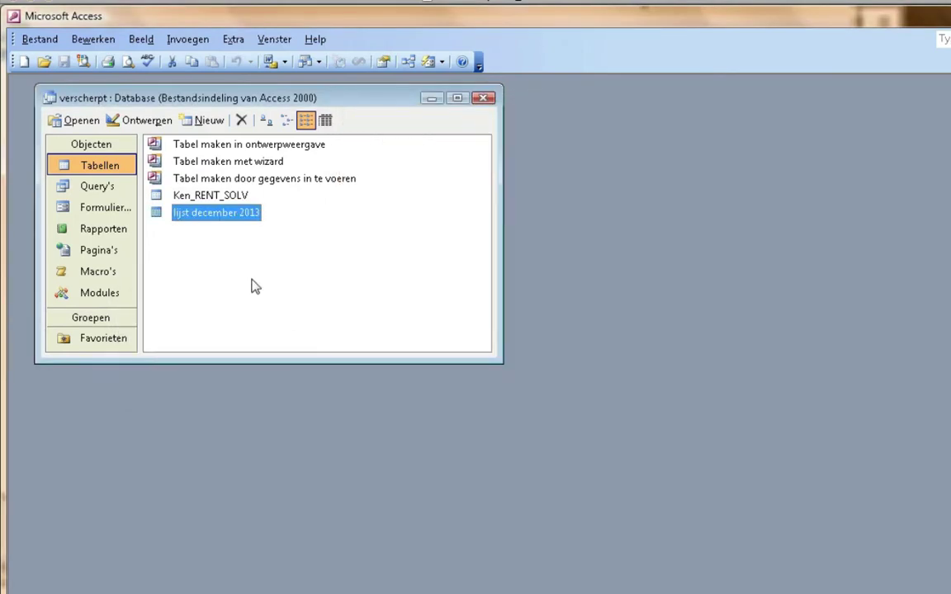
Make bestuurnr the primary key of the lijst december 2013 table in Design view, then save and close the table
{"action": "right_click", "coordinate": [227, 214]}
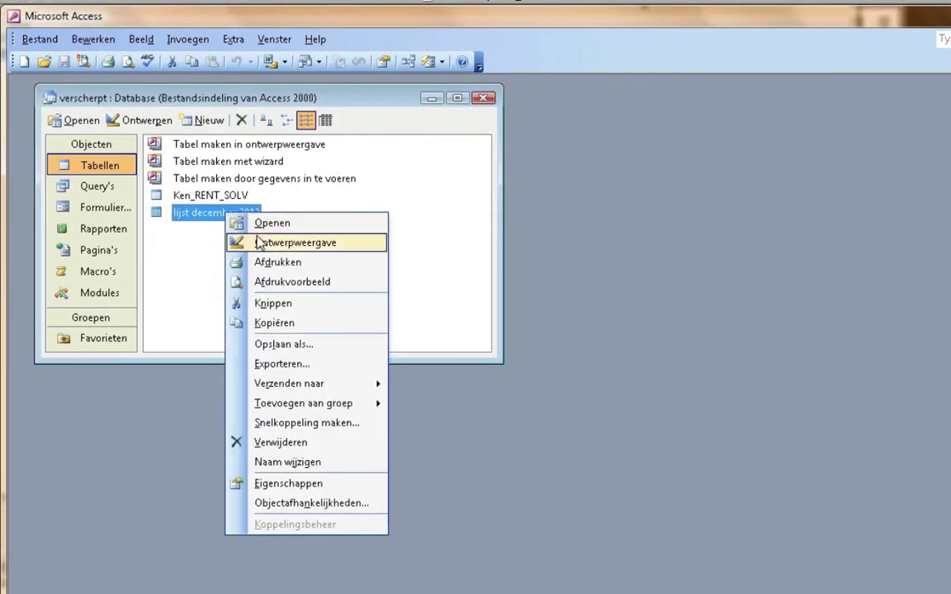
{"action": "left_click", "coordinate": [255, 242]}
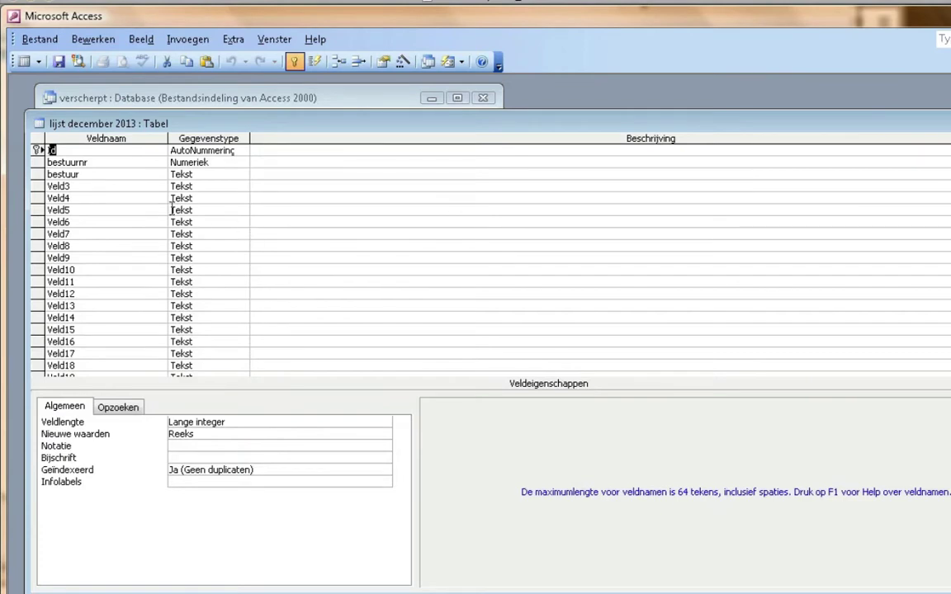
{"action": "left_click", "coordinate": [38, 162]}
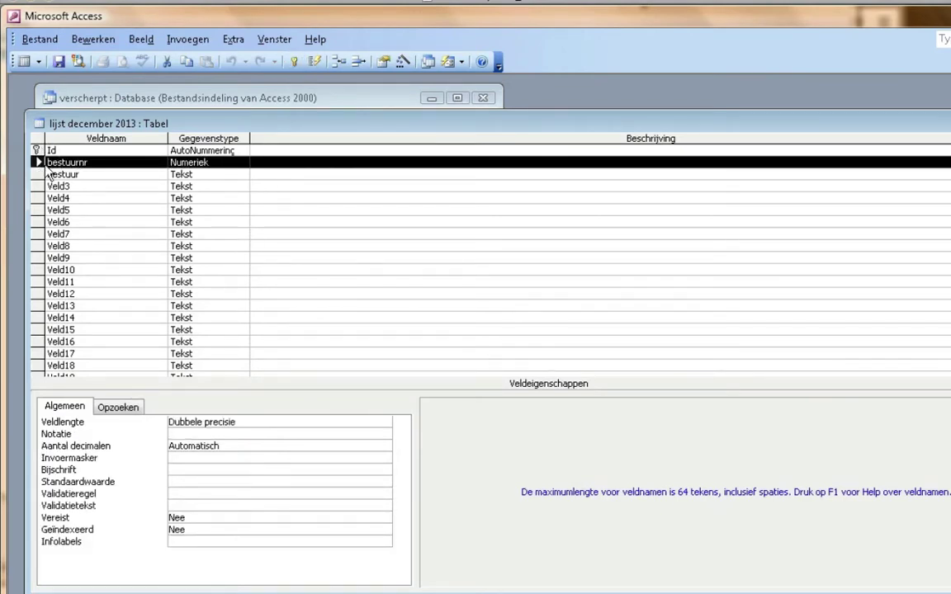
{"action": "right_click", "coordinate": [39, 165]}
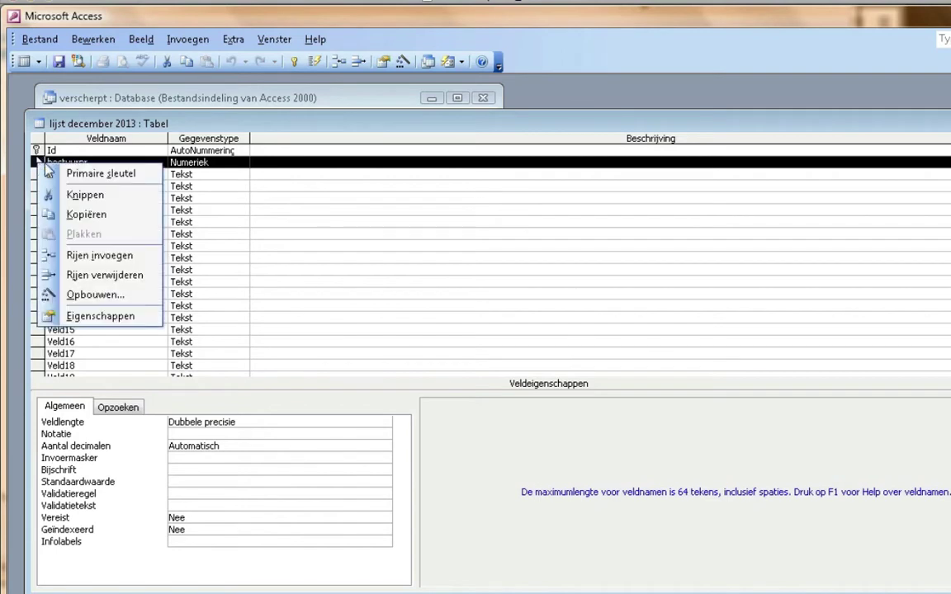
{"action": "left_click", "coordinate": [69, 175]}
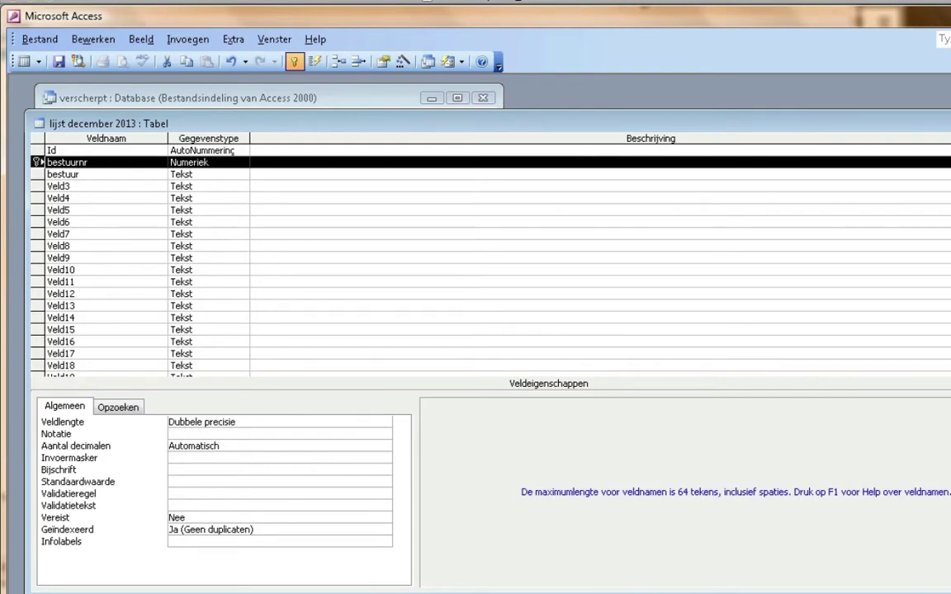
{"action": "key", "text": "ctrl+F4"}
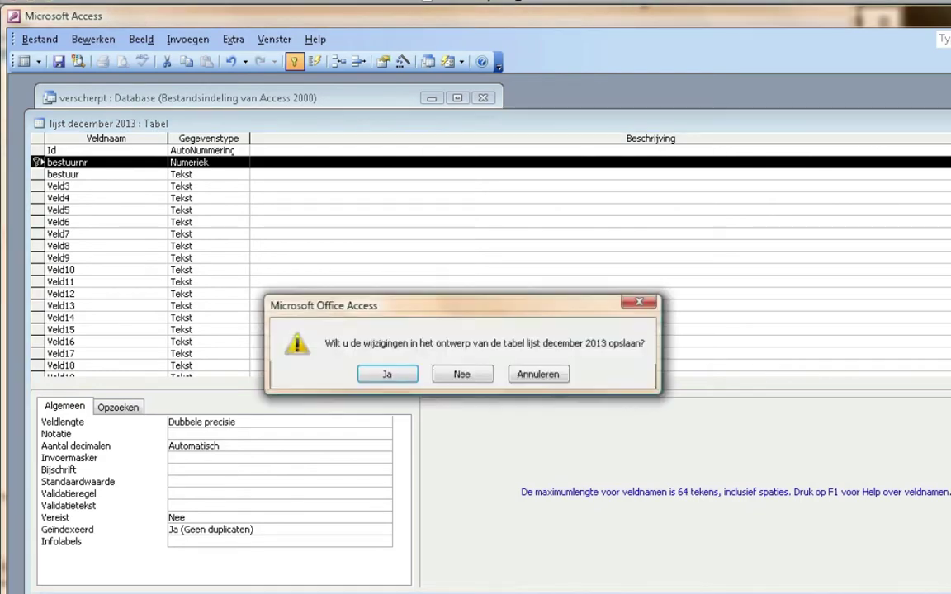
{"action": "left_click", "coordinate": [386, 374]}
Make bestuurnr the primary key of the Ken_RENT_SOLV table in Design view, then save and close the table
{"action": "left_click", "coordinate": [196, 195]}
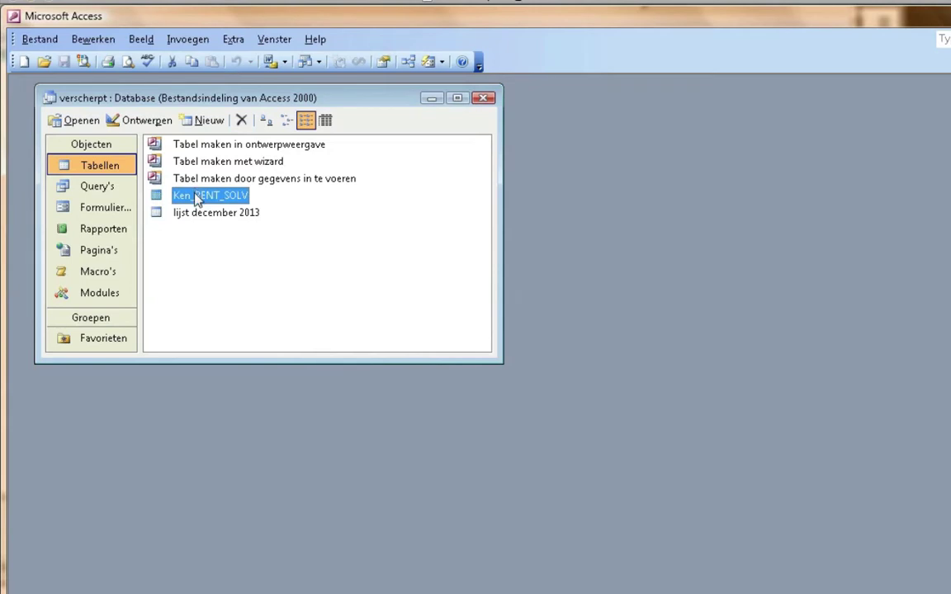
{"action": "right_click", "coordinate": [195, 196]}
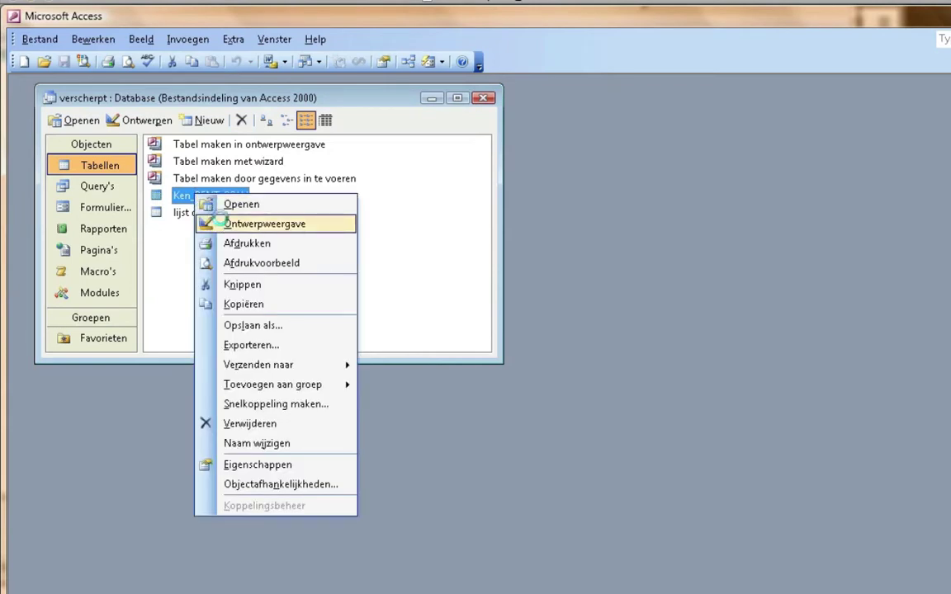
{"action": "left_click", "coordinate": [207, 221]}
{"action": "left_click", "coordinate": [37, 163]}
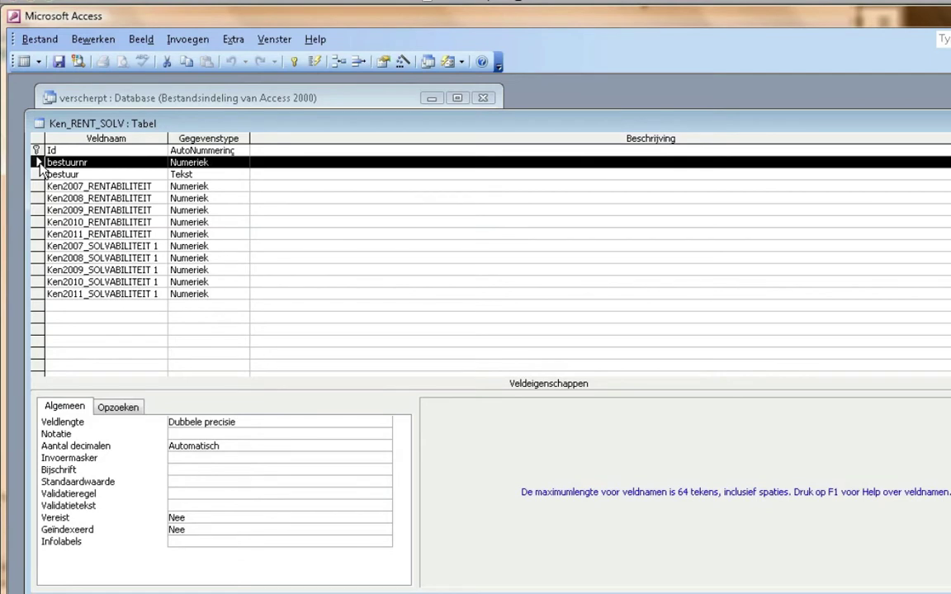
{"action": "right_click", "coordinate": [39, 168]}
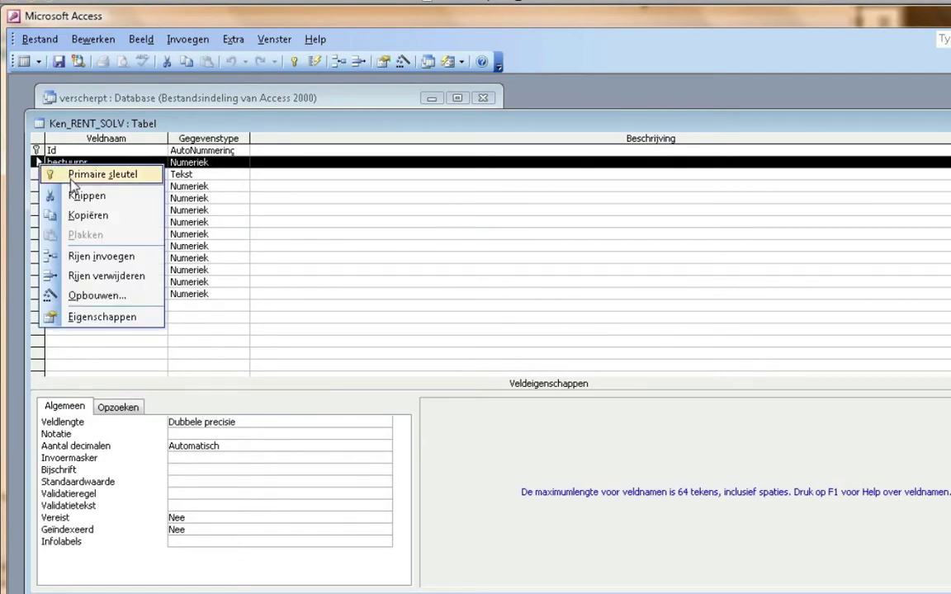
{"action": "left_click", "coordinate": [102, 174]}
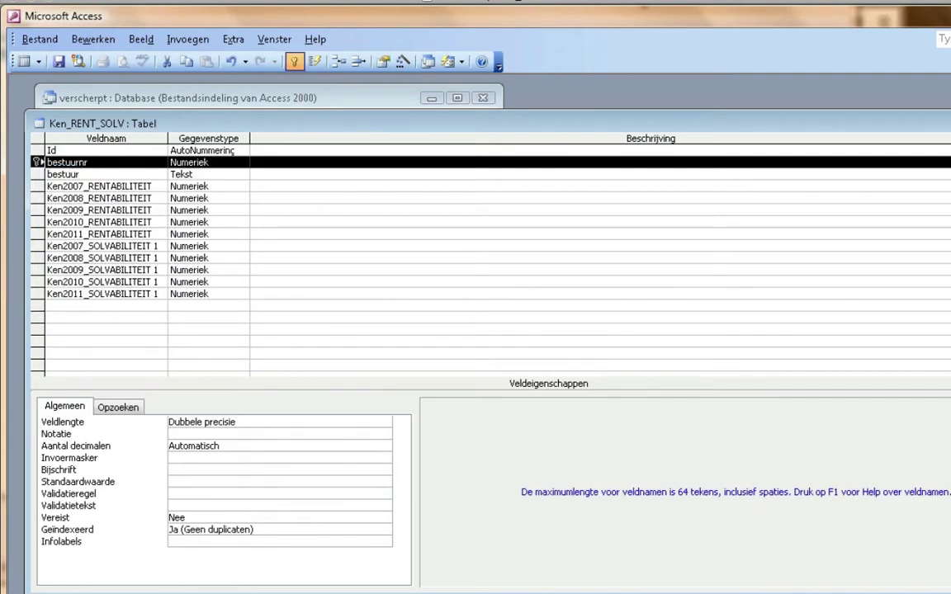
{"action": "key", "text": "ctrl+w"}
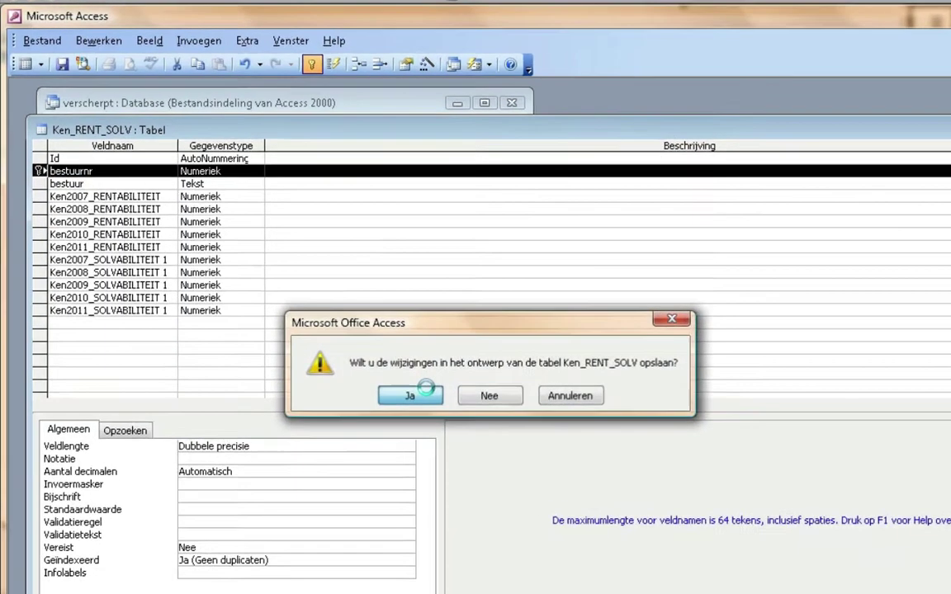
{"action": "left_click", "coordinate": [408, 370]}
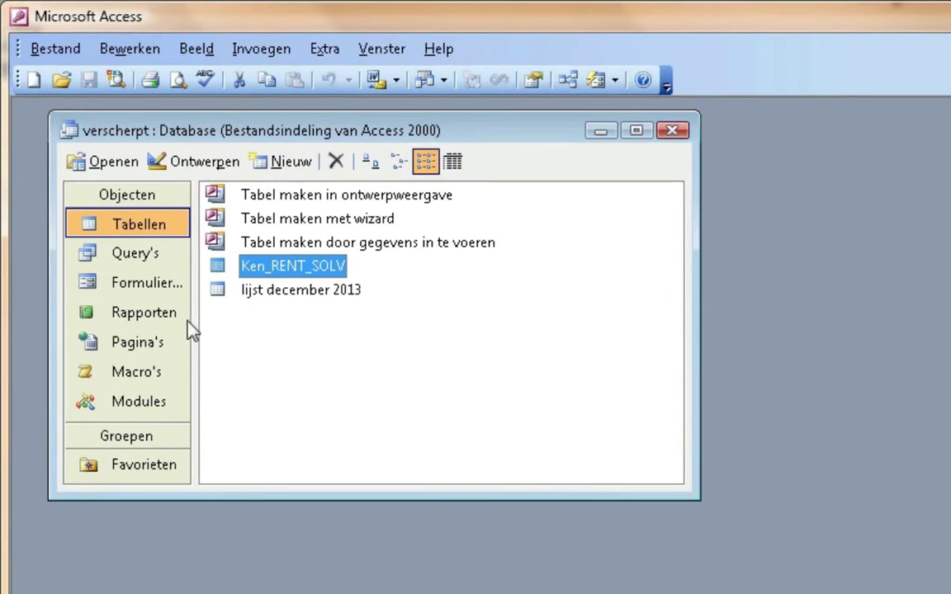
Create a new query in Design view containing both the Ken_RENT_SOLV and lijst december 2013 tables
{"action": "left_click", "coordinate": [146, 256]}
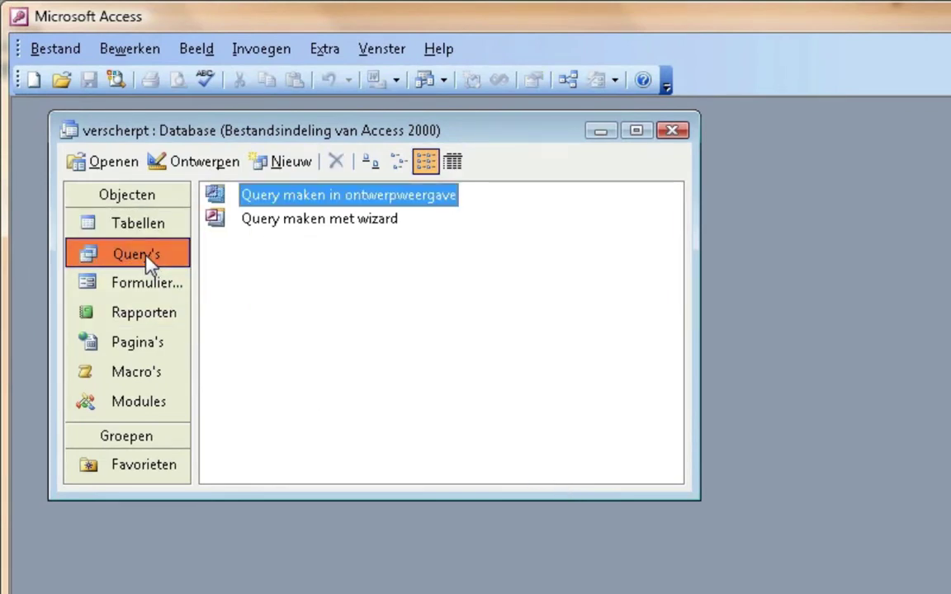
{"action": "double_click", "coordinate": [343, 199]}
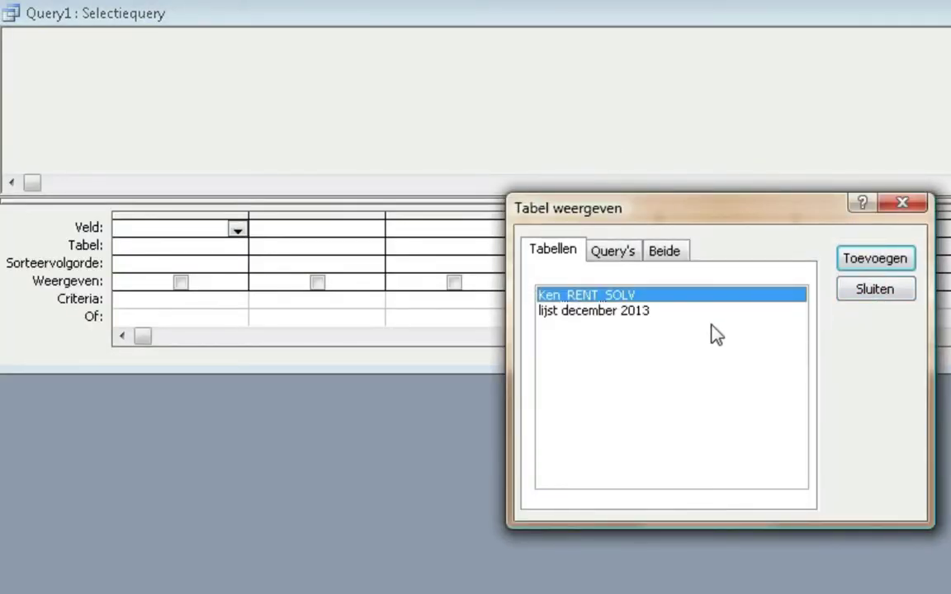
{"action": "left_click", "coordinate": [634, 317], "text": "shift"}
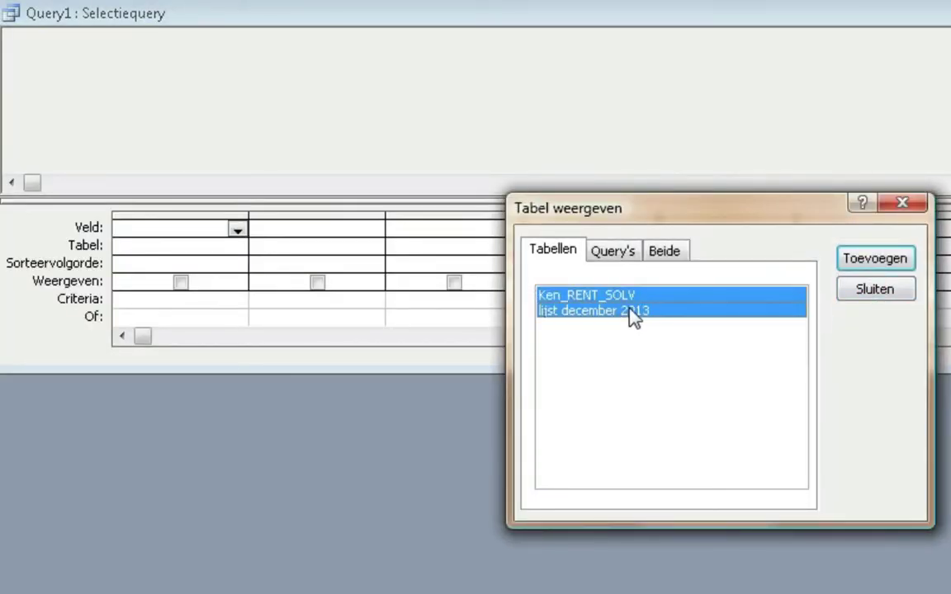
{"action": "left_click", "coordinate": [871, 263]}
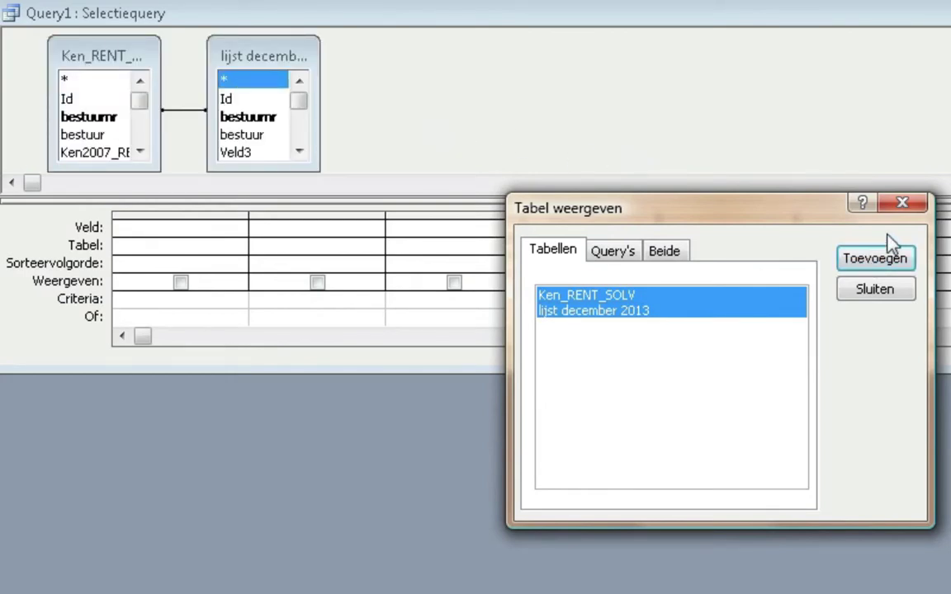
{"action": "left_click", "coordinate": [903, 203]}
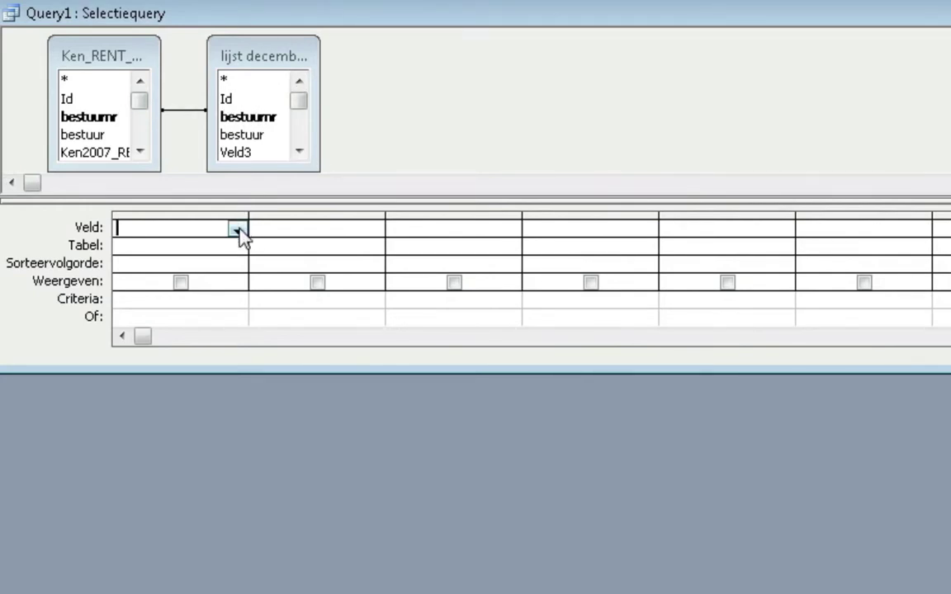
Add the bestuurnr field from the lijst december 2013 table as the query's first column
{"action": "left_click", "coordinate": [225, 245]}
{"action": "left_click", "coordinate": [237, 248]}
{"action": "left_click", "coordinate": [219, 282]}
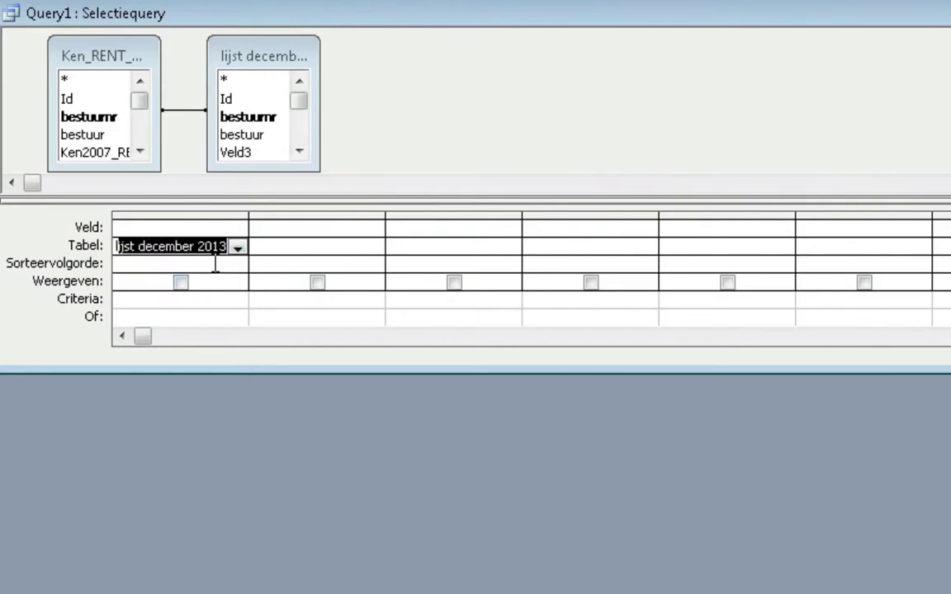
{"action": "left_click", "coordinate": [219, 227]}
{"action": "left_click", "coordinate": [237, 231]}
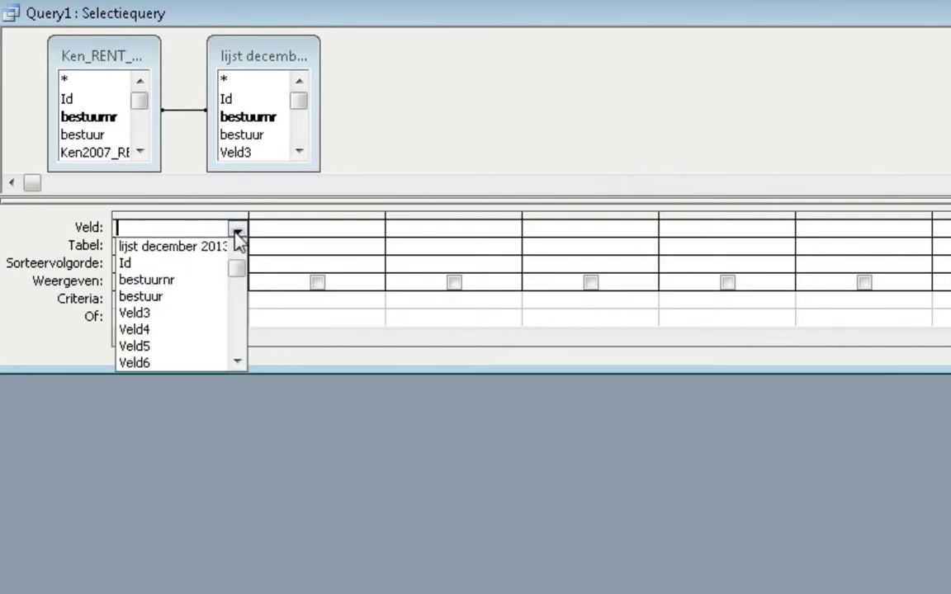
{"action": "left_click", "coordinate": [224, 281]}
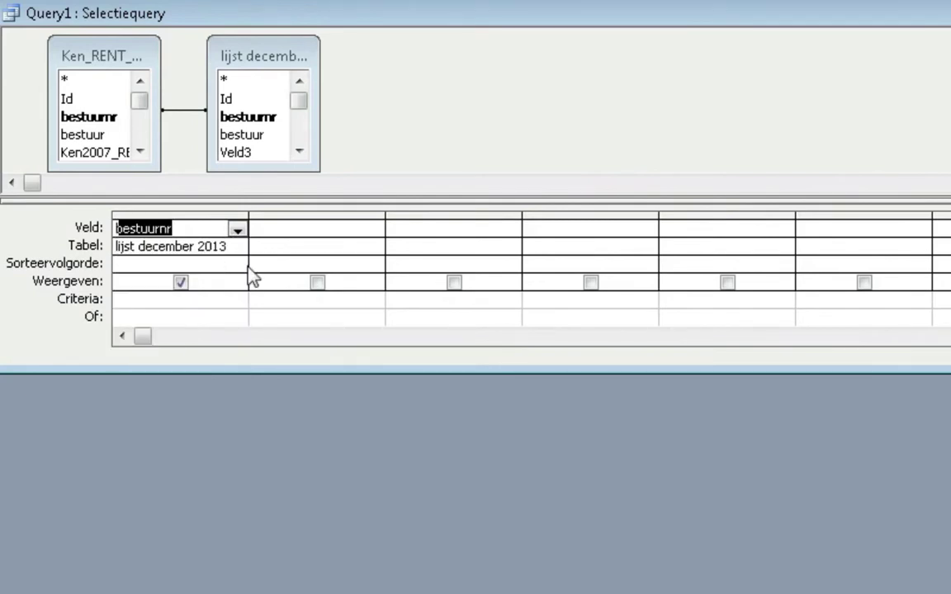
Add the bestuur field from the lijst december 2013 table as the query's second column
{"action": "left_click", "coordinate": [299, 226]}
{"action": "left_click", "coordinate": [339, 246]}
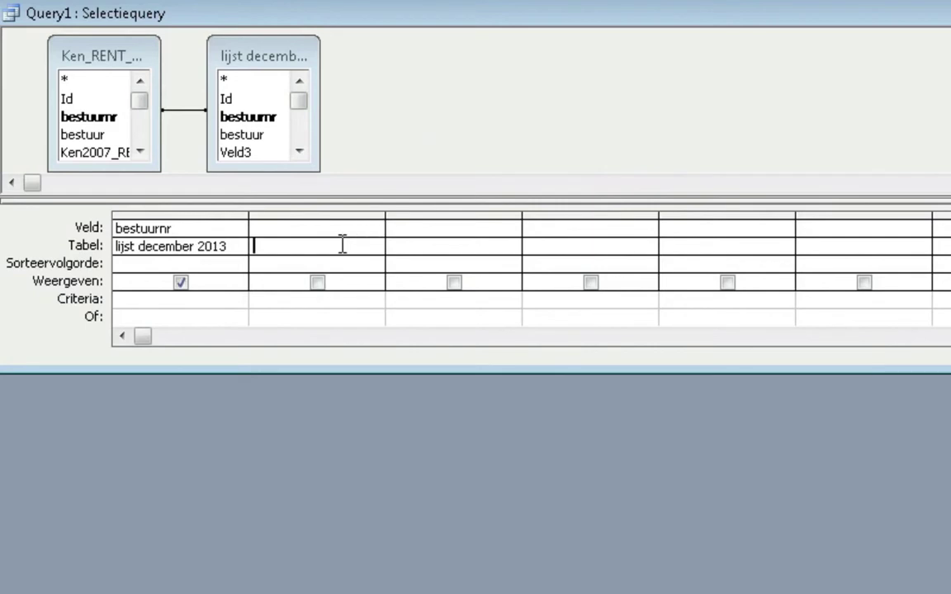
{"action": "left_click", "coordinate": [374, 249]}
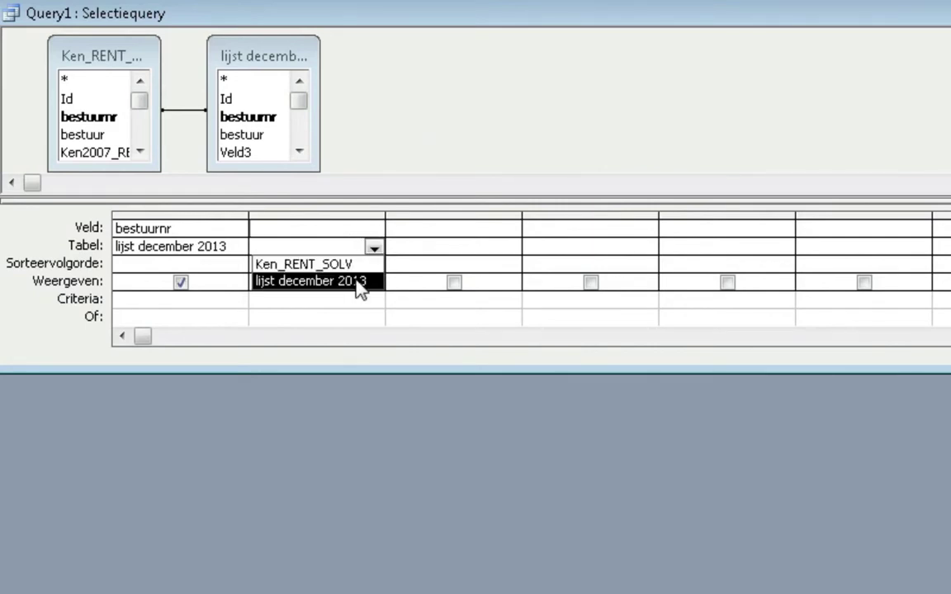
{"action": "left_click", "coordinate": [361, 283]}
{"action": "left_click", "coordinate": [353, 227]}
{"action": "left_click", "coordinate": [374, 230]}
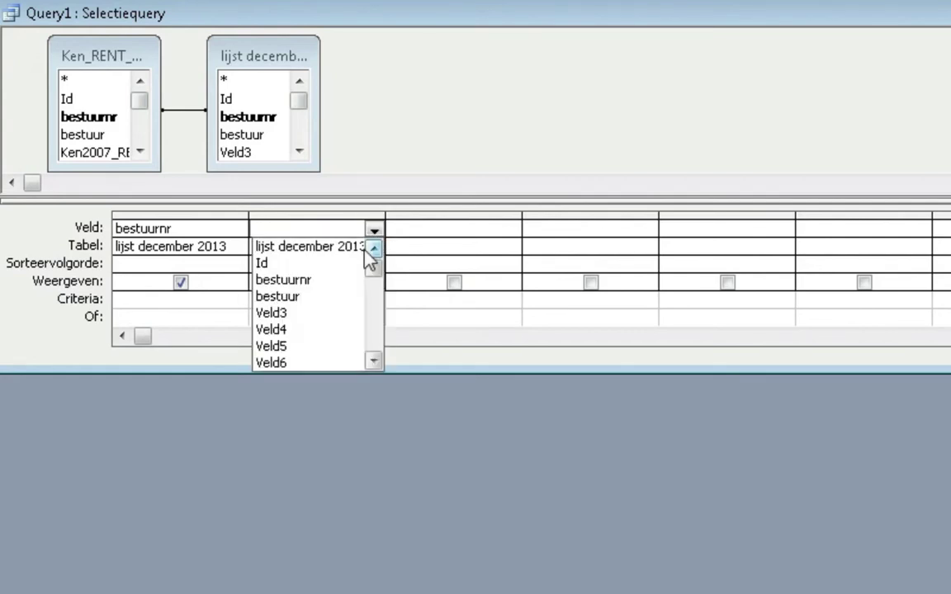
{"action": "left_click", "coordinate": [361, 298]}
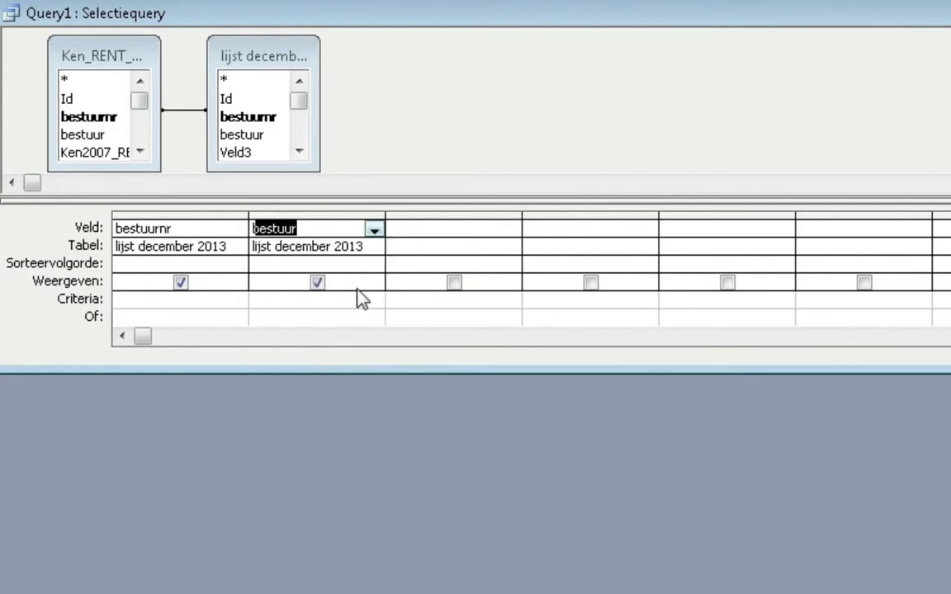
Add the Ken2011_RENTABILITEIT field from the Ken_RENT_SOLV table as the query's third column
{"action": "left_click", "coordinate": [438, 249]}
{"action": "left_click", "coordinate": [509, 248]}
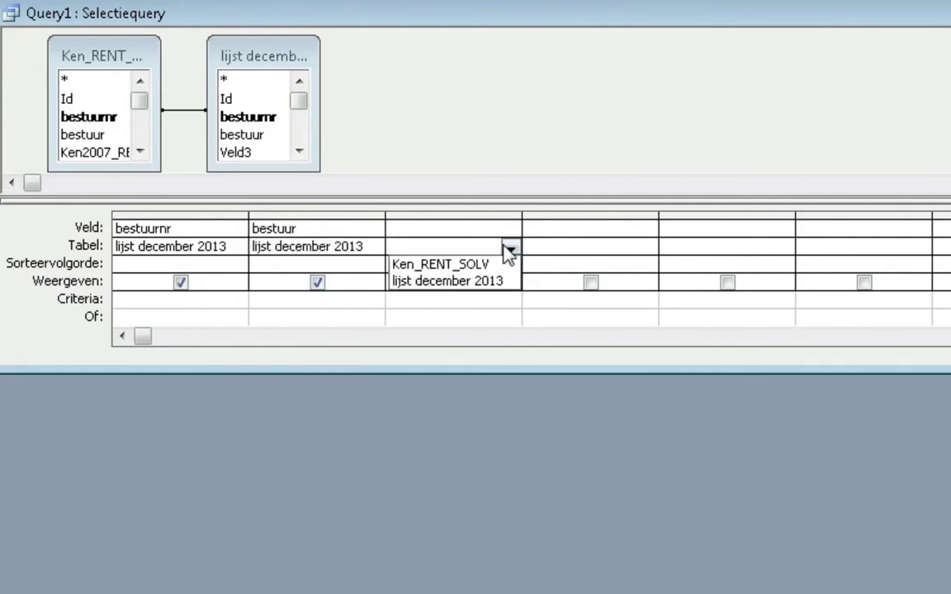
{"action": "left_click", "coordinate": [462, 264]}
{"action": "left_click", "coordinate": [495, 228]}
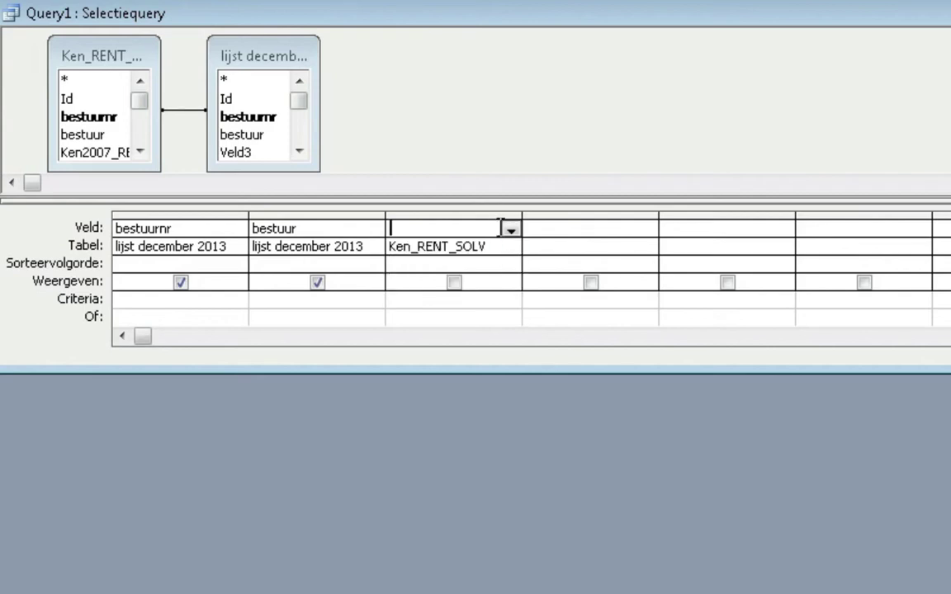
{"action": "left_click", "coordinate": [511, 229]}
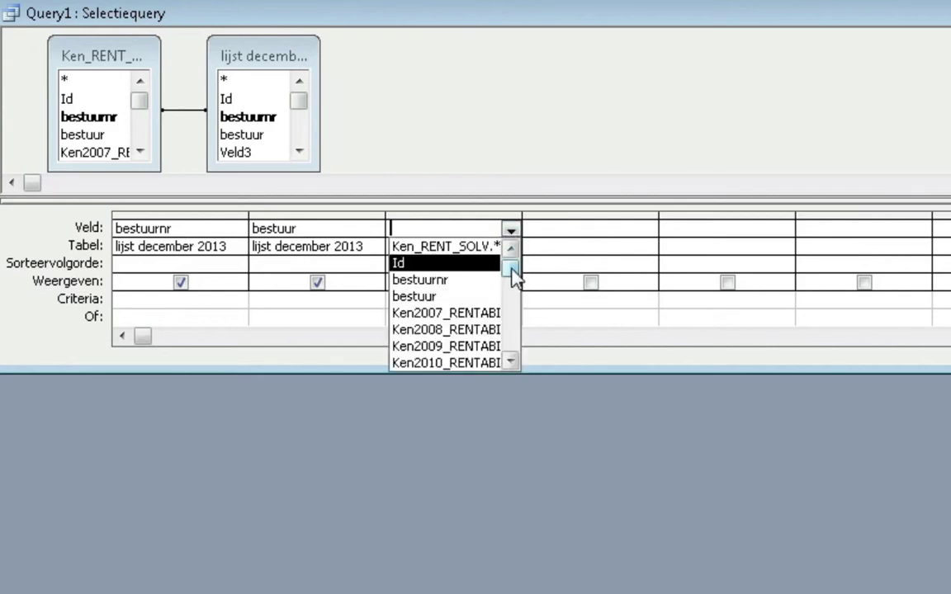
{"action": "left_click_drag", "start_coordinate": [512, 275], "coordinate": [511, 282]}
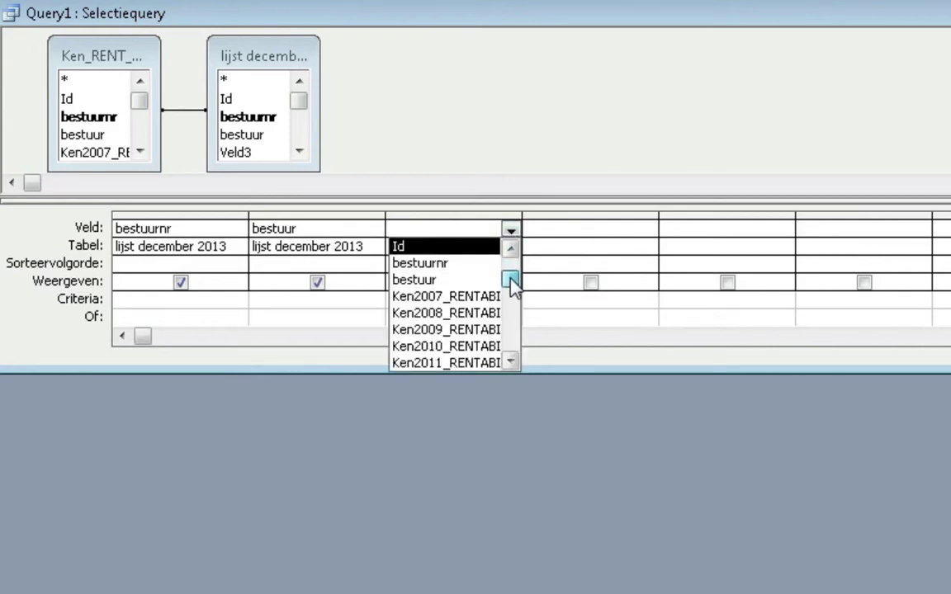
{"action": "left_click", "coordinate": [477, 363]}
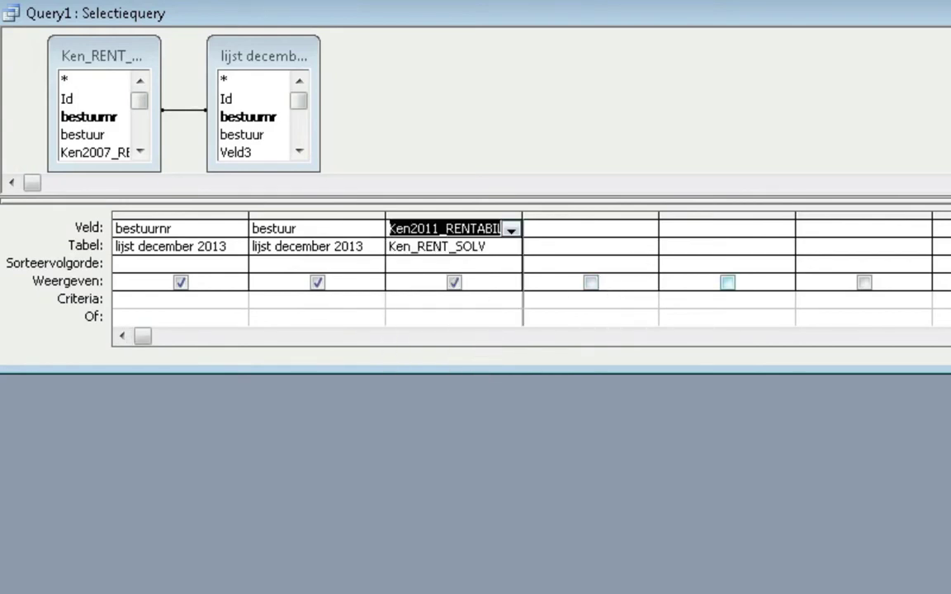
Add the Ken2010_RENTABILITEIT field from the Ken_RENT_SOLV table as the query's fourth column
{"action": "left_click", "coordinate": [628, 226]}
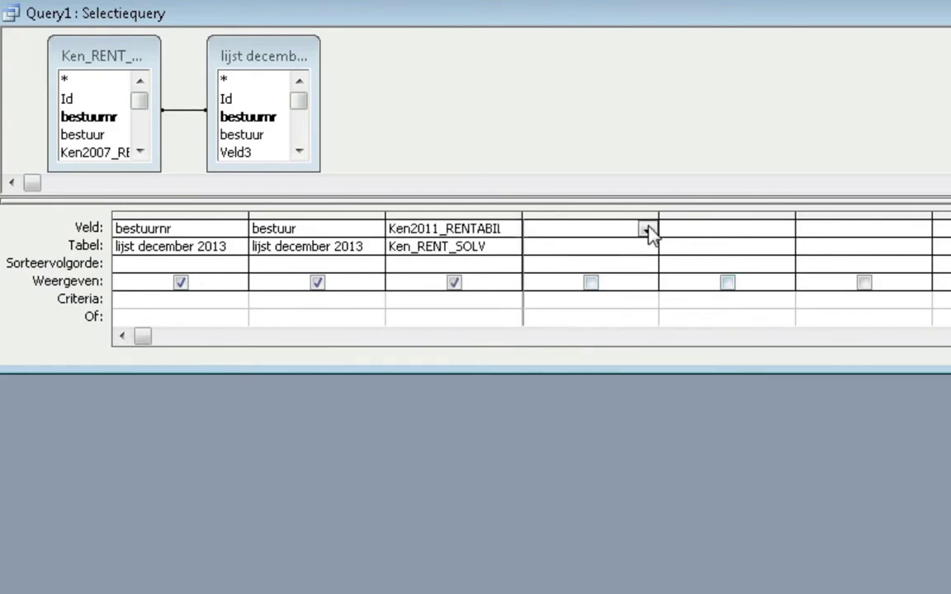
{"action": "left_click", "coordinate": [646, 248]}
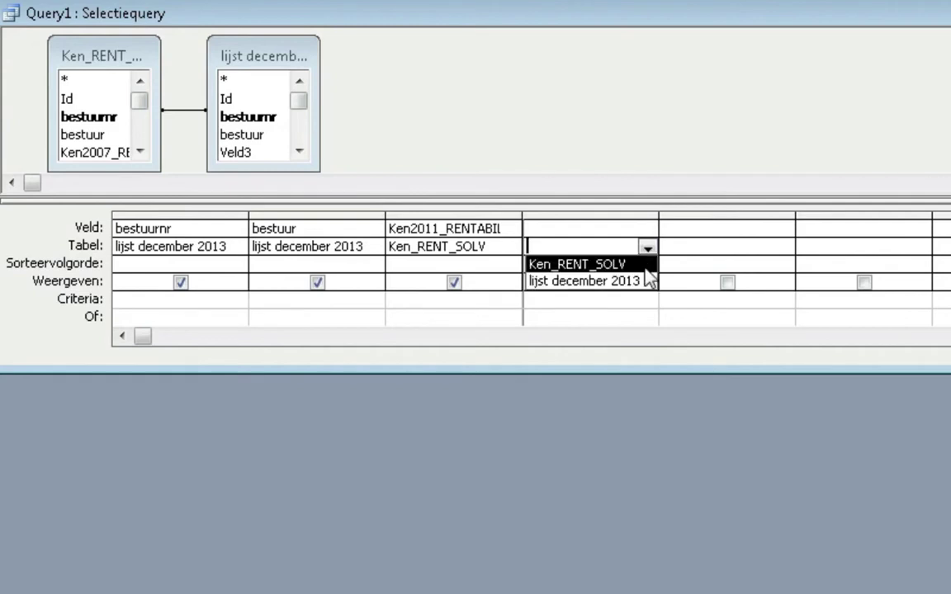
{"action": "left_click", "coordinate": [646, 266]}
{"action": "left_click", "coordinate": [631, 226]}
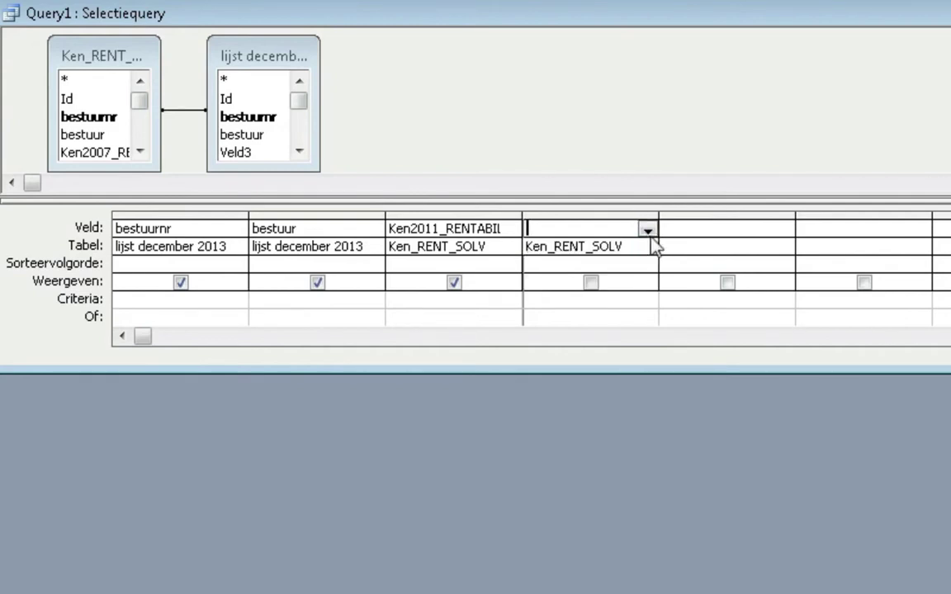
{"action": "left_click", "coordinate": [647, 230]}
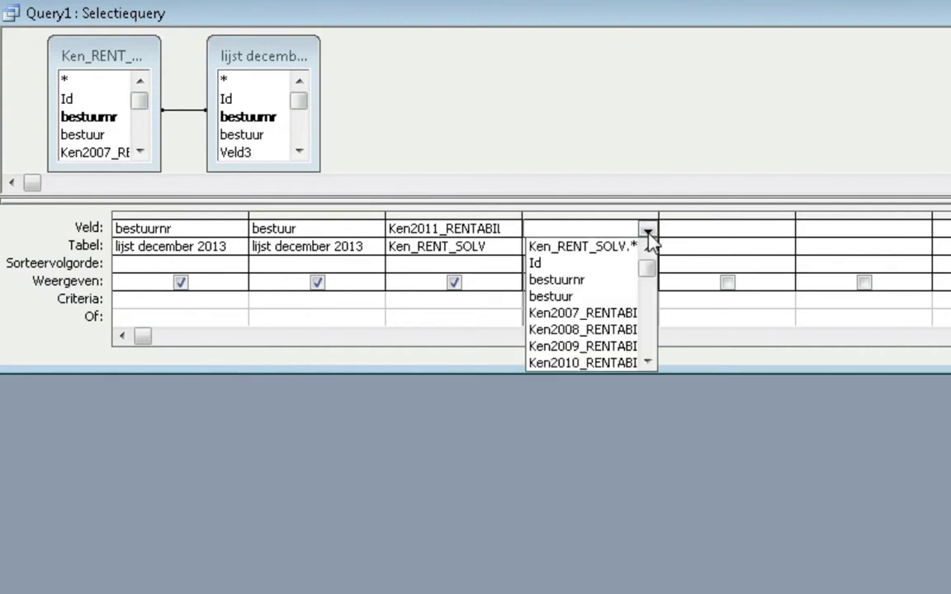
{"action": "left_click", "coordinate": [648, 363]}
{"action": "left_click", "coordinate": [648, 364]}
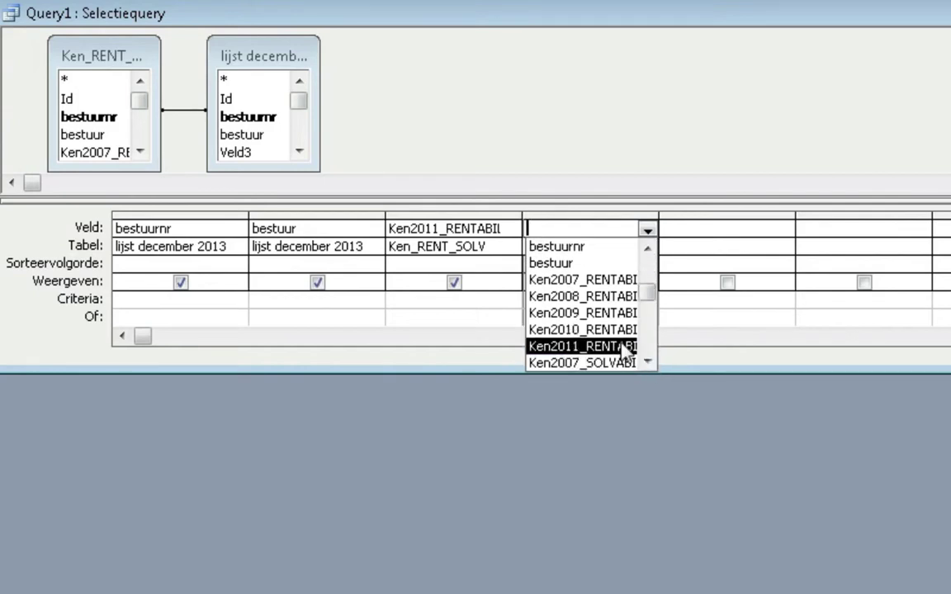
{"action": "left_click", "coordinate": [629, 329]}
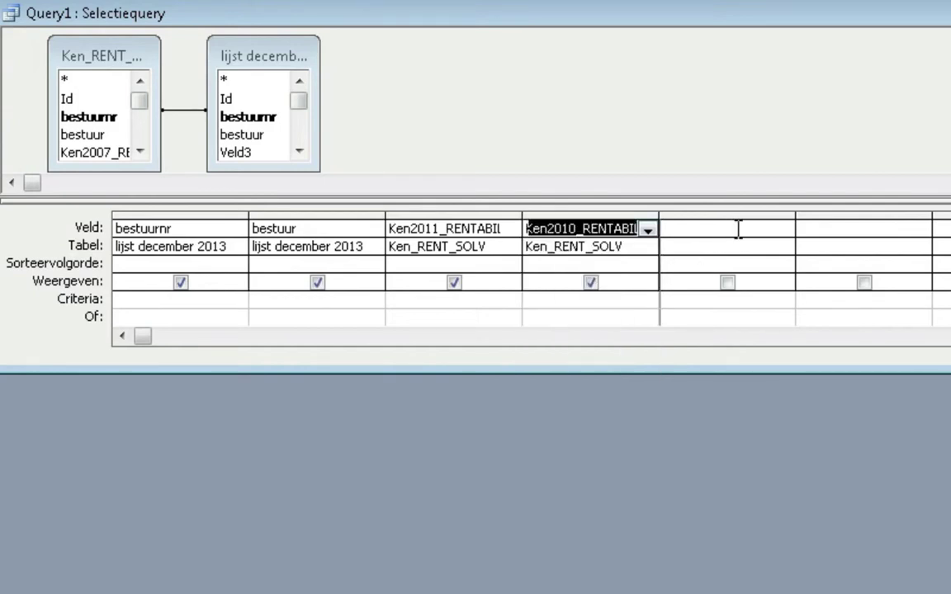
Add the bestuur field from the Ken_RENT_SOLV table as the query's fifth column
{"action": "left_click", "coordinate": [784, 247]}
{"action": "left_click", "coordinate": [785, 247]}
{"action": "left_click", "coordinate": [776, 266]}
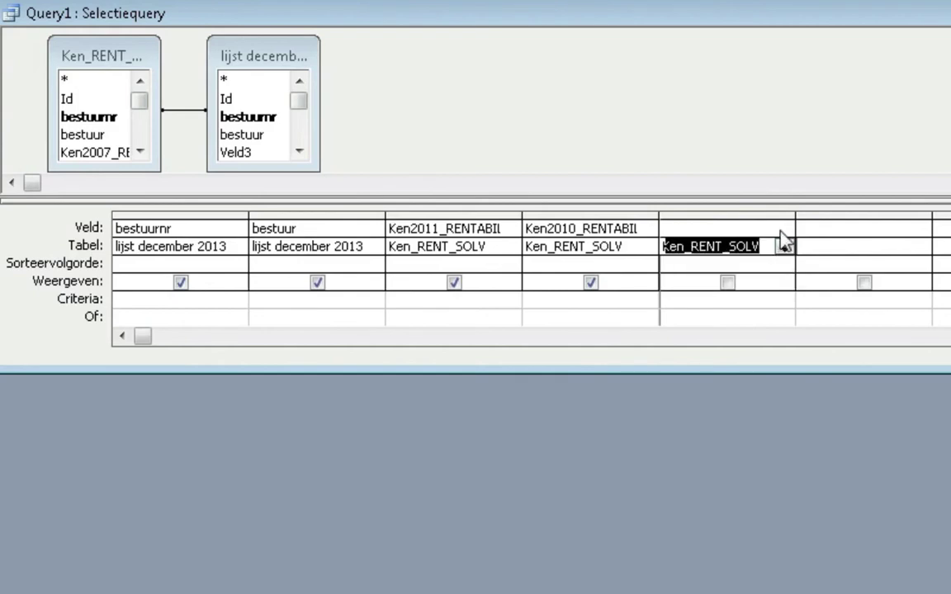
{"action": "left_click", "coordinate": [772, 227]}
{"action": "left_click", "coordinate": [783, 230]}
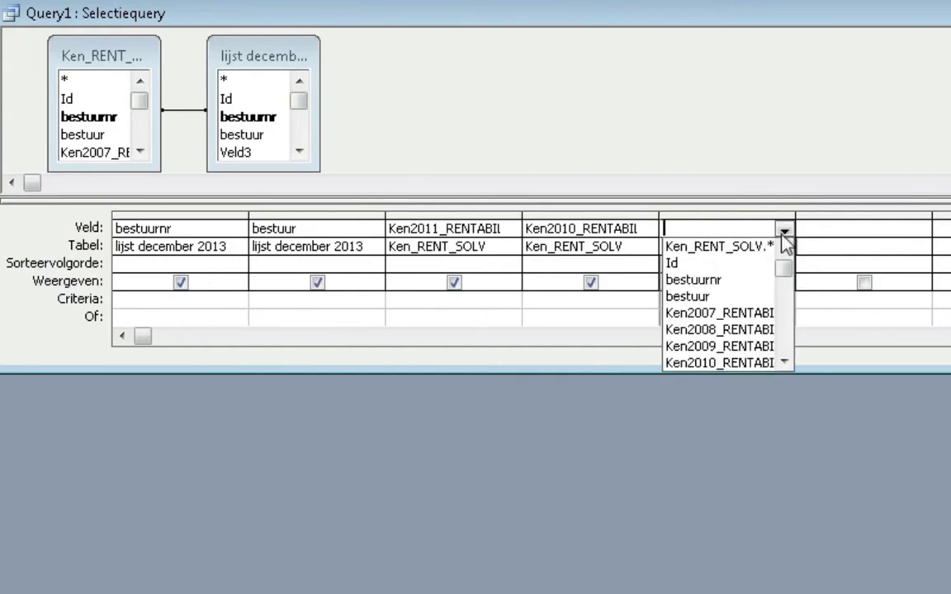
{"action": "left_click", "coordinate": [752, 299]}
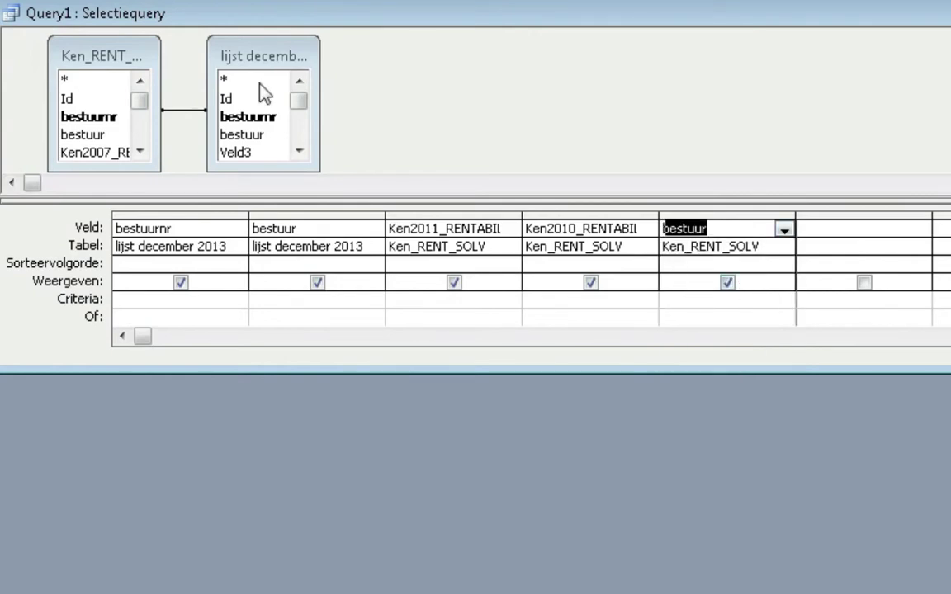
Save the query under the name Koppeling
{"action": "key", "text": "ctrl+s"}
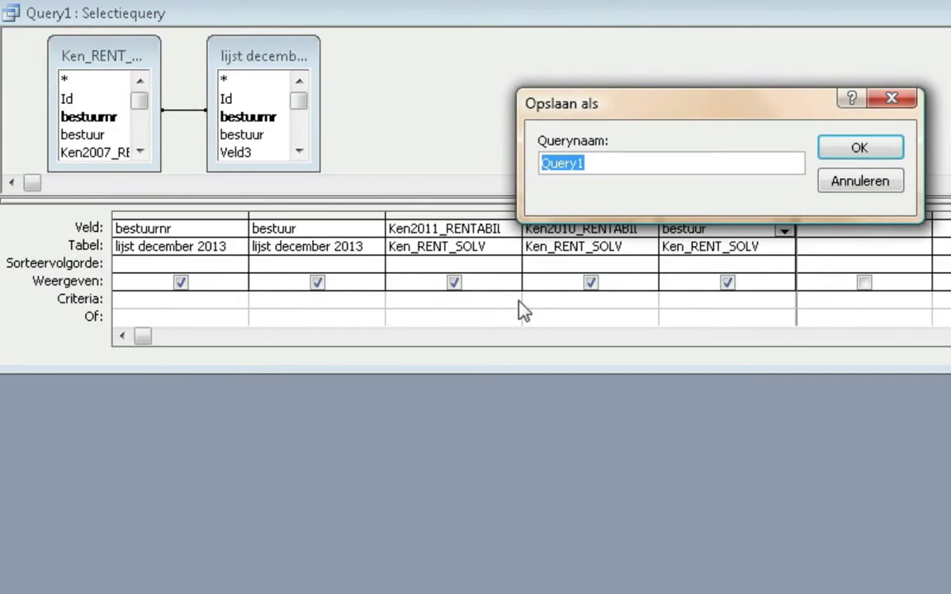
{"action": "type", "text": "Koppeling"}
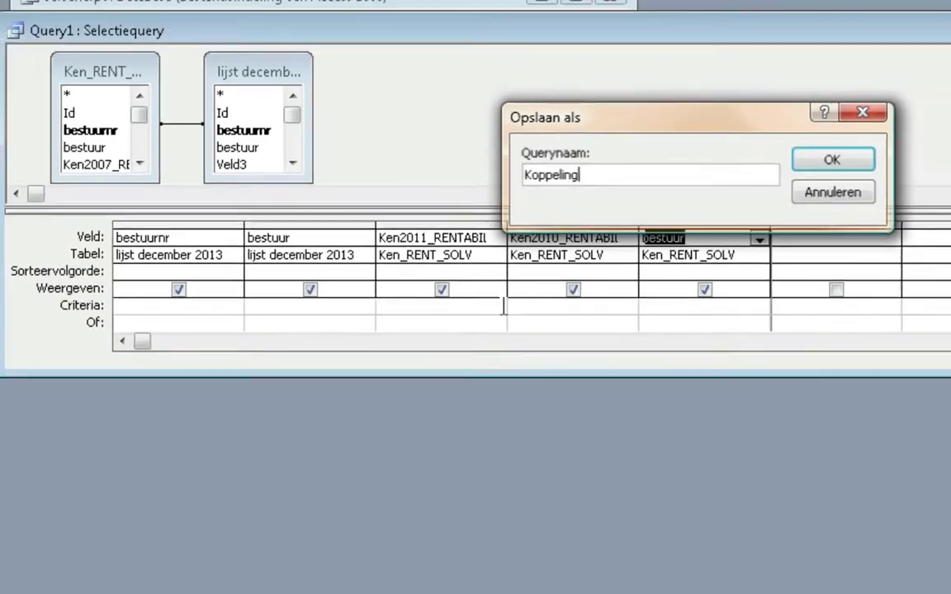
{"action": "key", "text": "Return"}
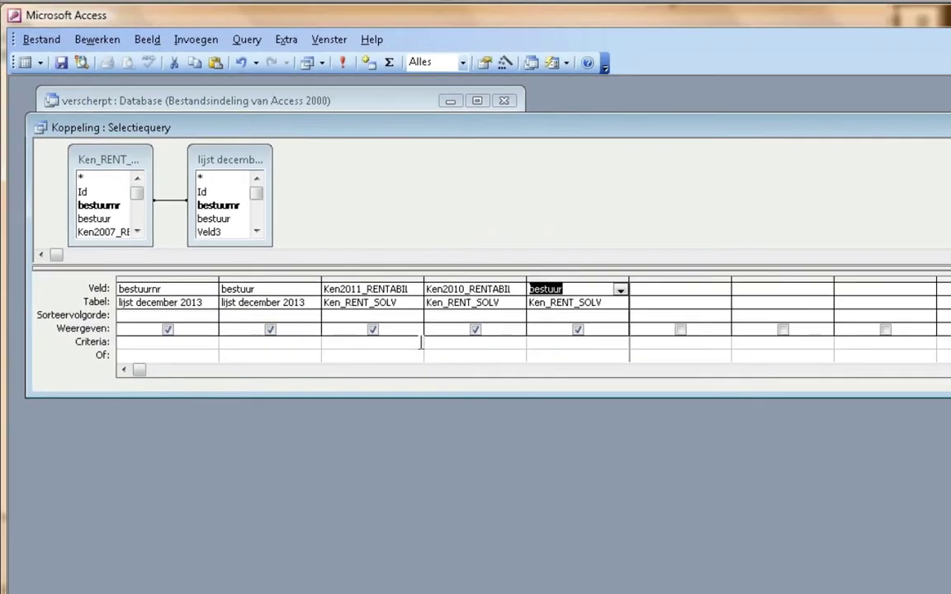
Run the query, then enlarge the results window and widen both bestuur columns so all records and the board names are readable
{"action": "left_click", "coordinate": [342, 64]}
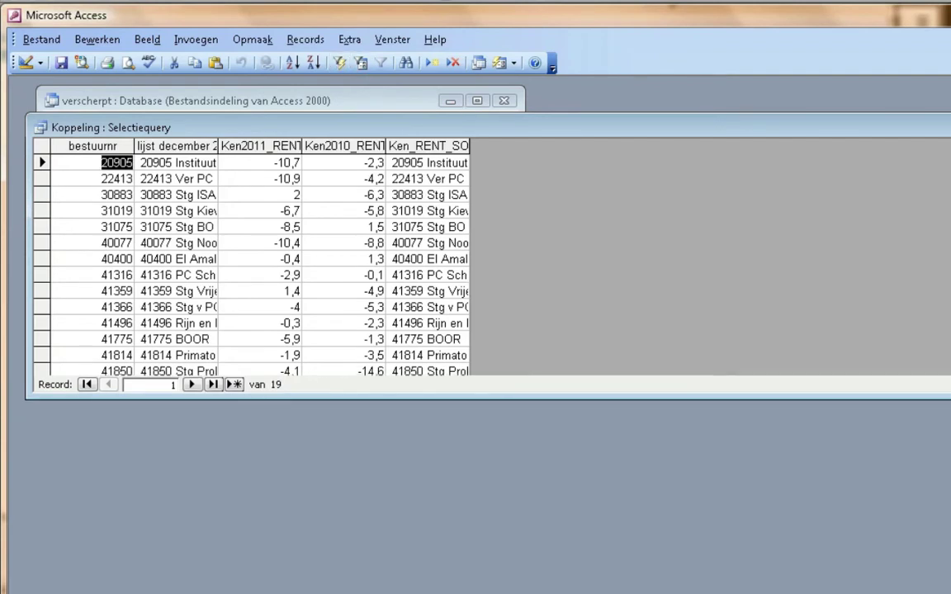
{"action": "left_click_drag", "start_coordinate": [413, 397], "coordinate": [413, 562]}
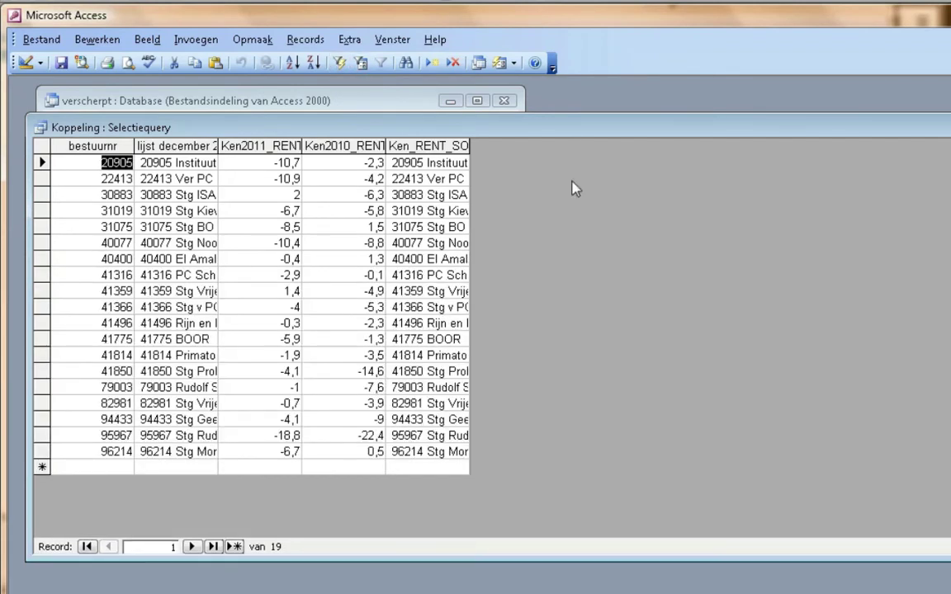
{"action": "left_click_drag", "start_coordinate": [217, 145], "coordinate": [298, 145]}
{"action": "left_click_drag", "start_coordinate": [549, 144], "coordinate": [652, 142]}
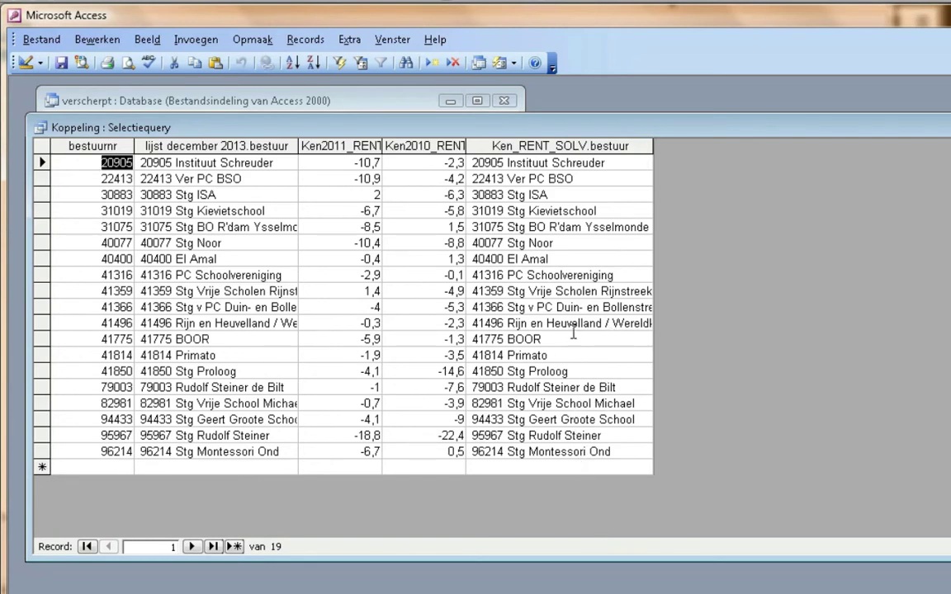
Start exporting the results of the Koppeling query
{"action": "left_click", "coordinate": [31, 41]}
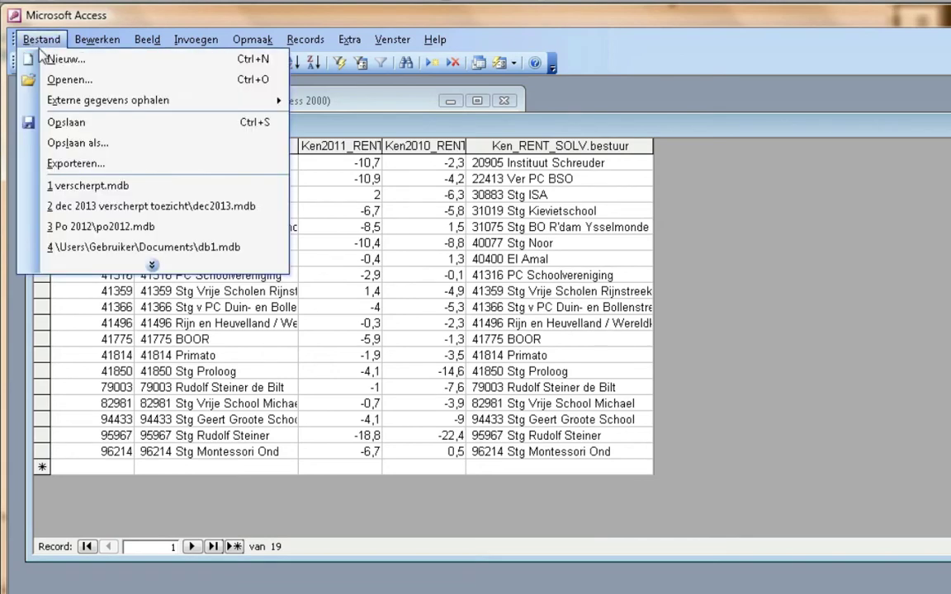
{"action": "left_click", "coordinate": [76, 163]}
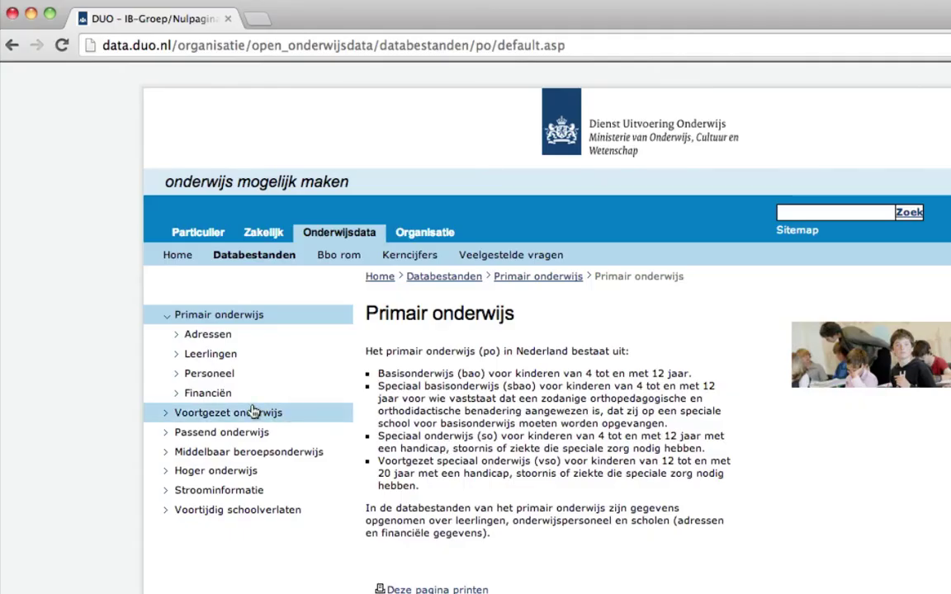
On DUO's open education data site in the browser, look through the primary education data files under Leerlingen and Personeel
{"action": "left_click", "coordinate": [213, 355]}
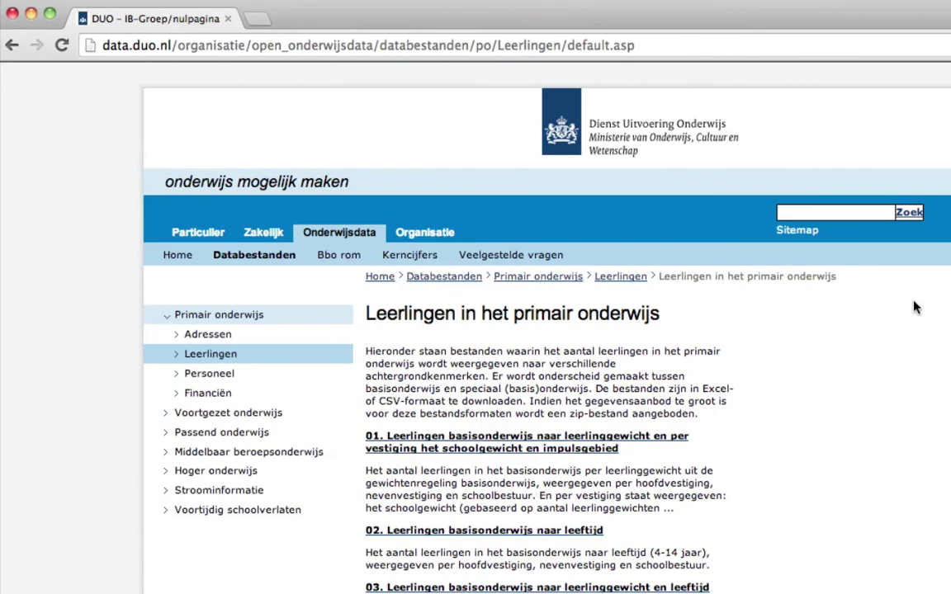
{"action": "scroll", "coordinate": [545, 371], "scroll_direction": "down", "scroll_amount": 5}
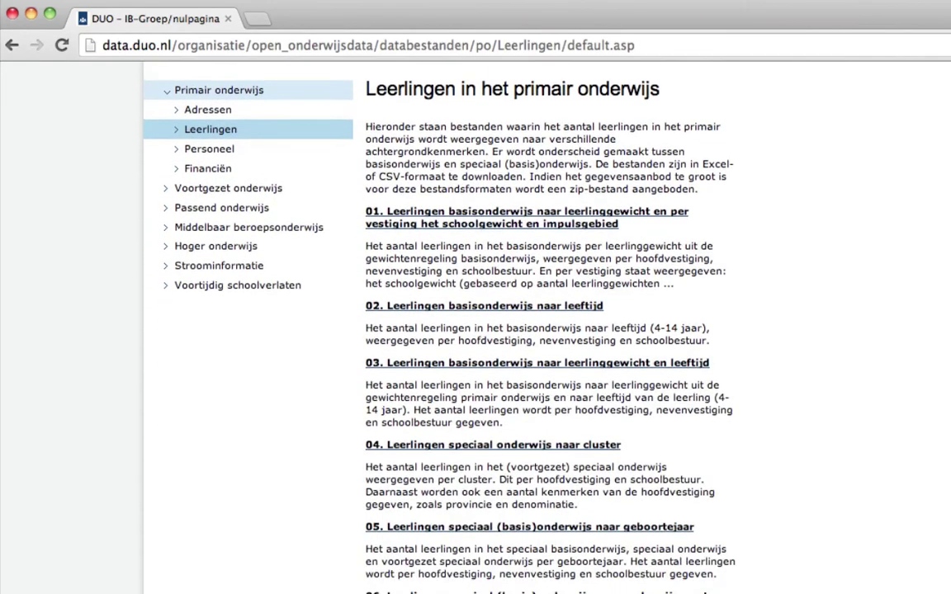
{"action": "scroll", "coordinate": [545, 372], "scroll_direction": "down", "scroll_amount": 4}
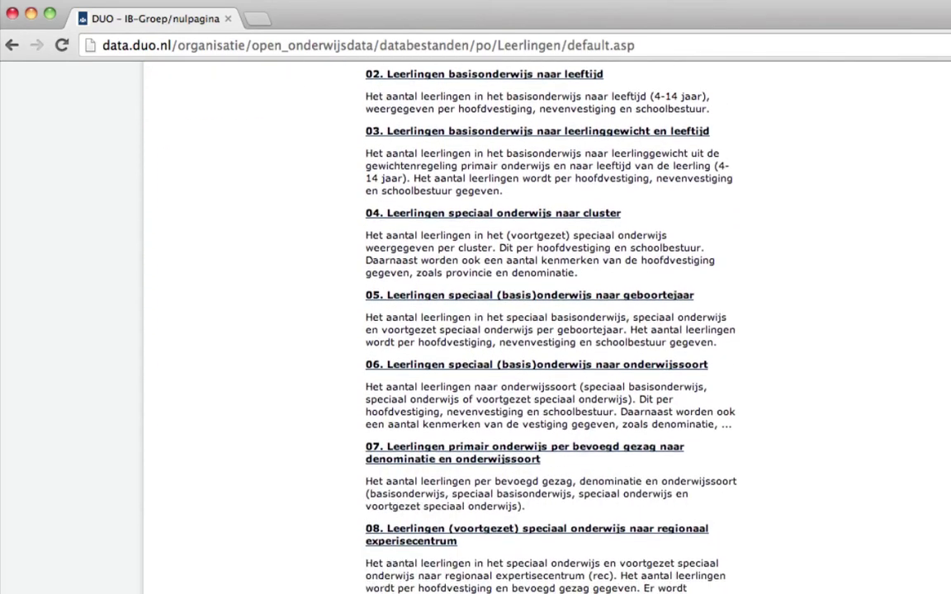
{"action": "scroll", "coordinate": [545, 371], "scroll_direction": "down", "scroll_amount": 3}
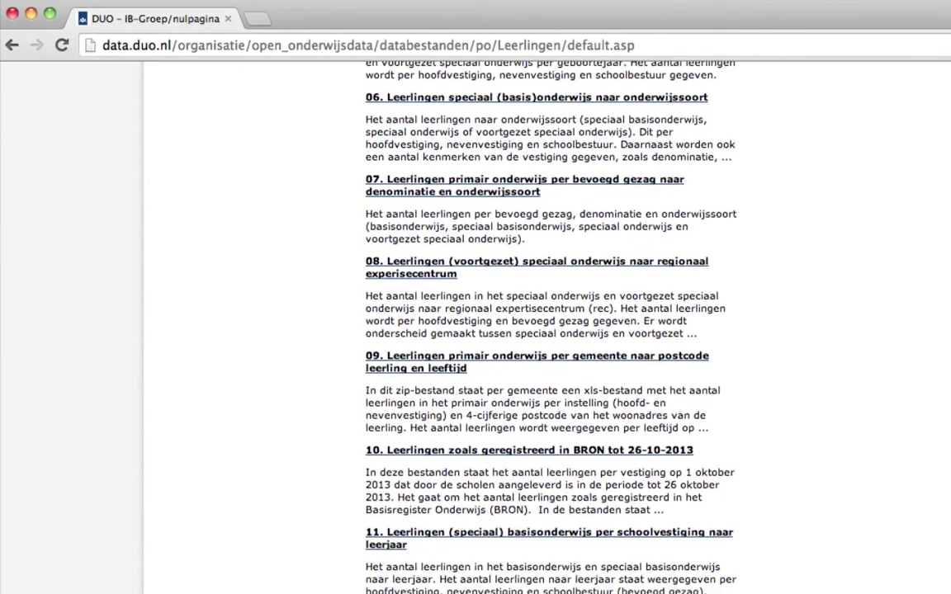
{"action": "scroll", "coordinate": [544, 372], "scroll_direction": "down", "scroll_amount": 3}
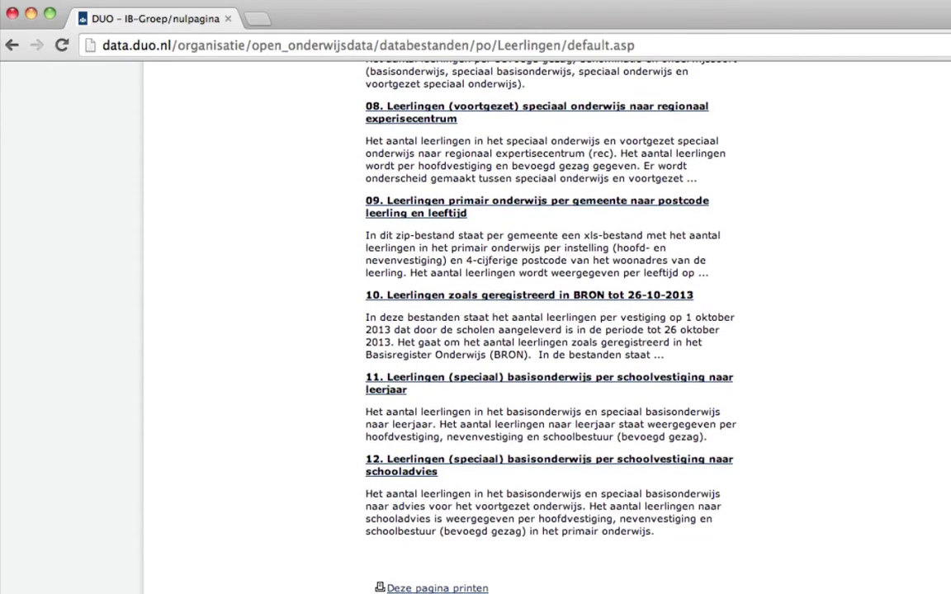
{"action": "scroll", "coordinate": [545, 371], "scroll_direction": "up", "scroll_amount": 10}
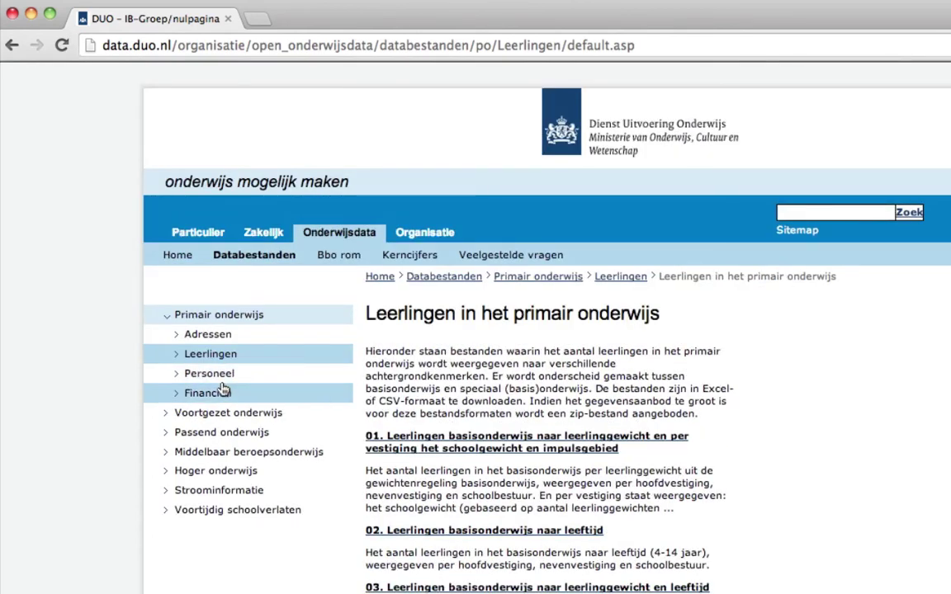
{"action": "left_click", "coordinate": [218, 373]}
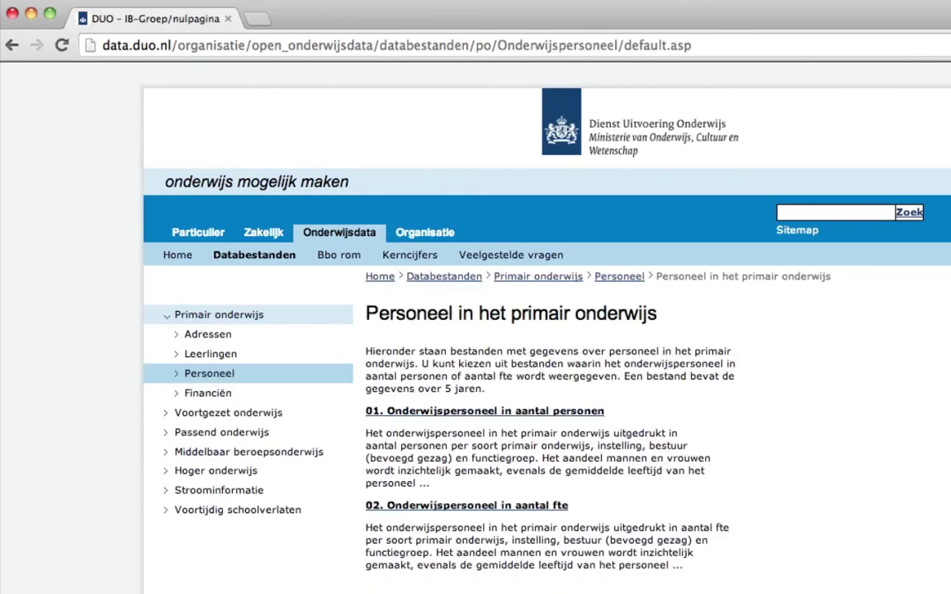
{"action": "scroll", "coordinate": [545, 331], "scroll_direction": "down", "scroll_amount": 1}
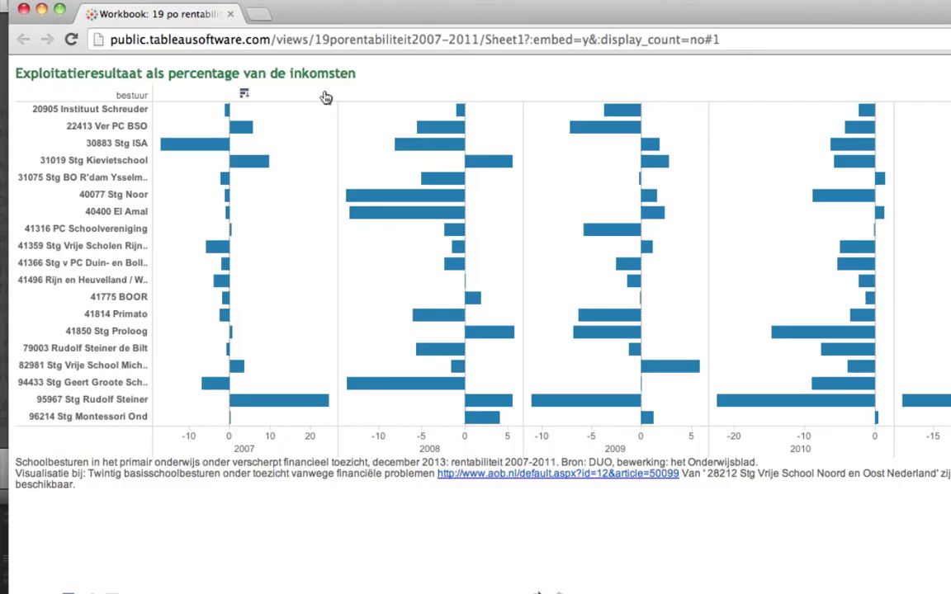
In the Tableau Public profitability chart, inspect the 2007-2011 values of the school boards Stg ISA and Stg Rudolf Steiner
{"action": "left_click", "coordinate": [203, 146]}
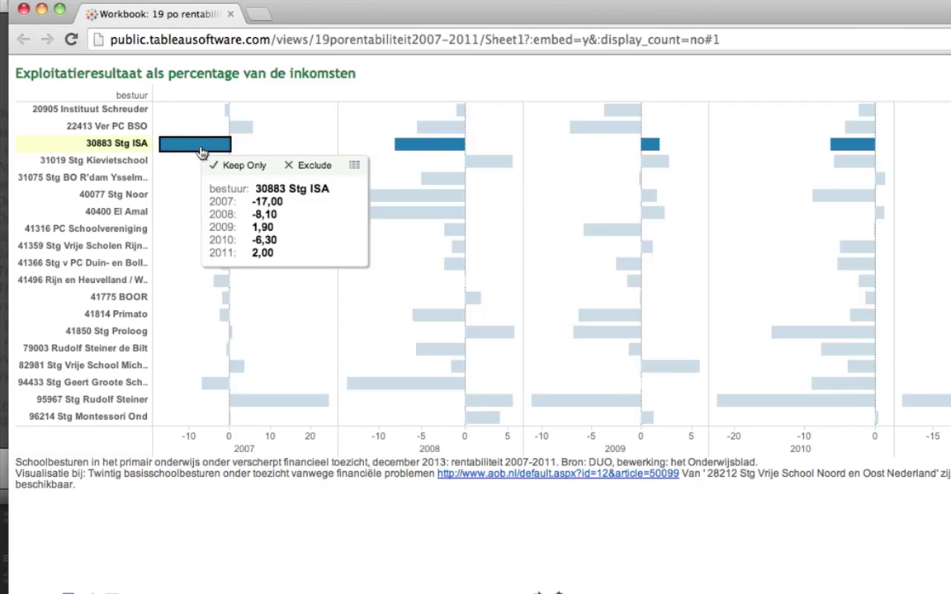
{"action": "left_click", "coordinate": [308, 348]}
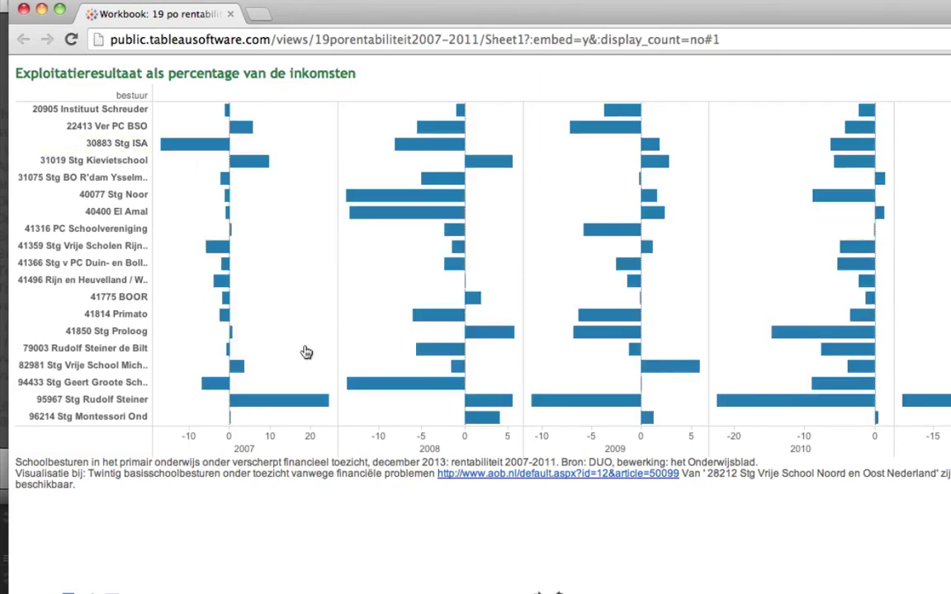
{"action": "mouse_move", "coordinate": [296, 411]}
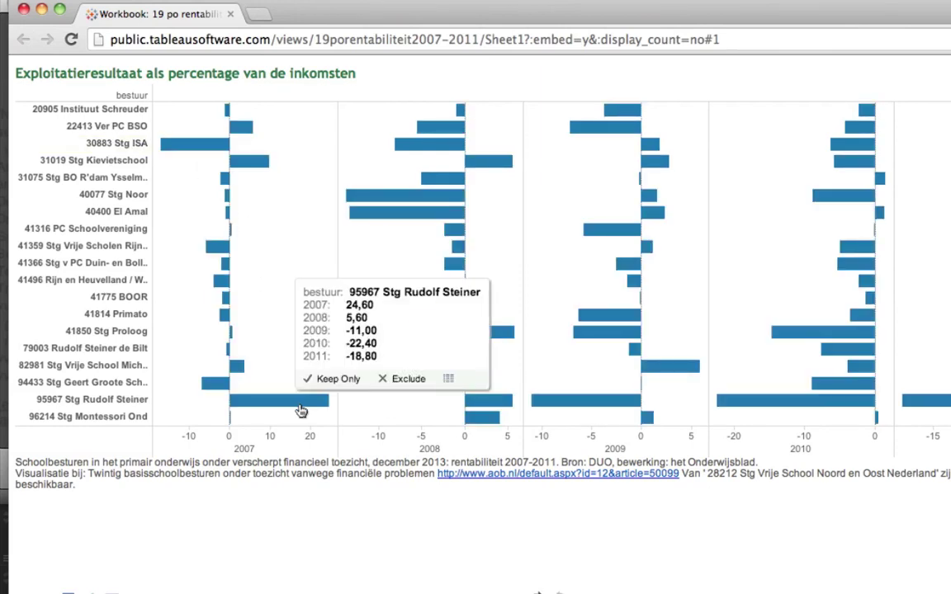